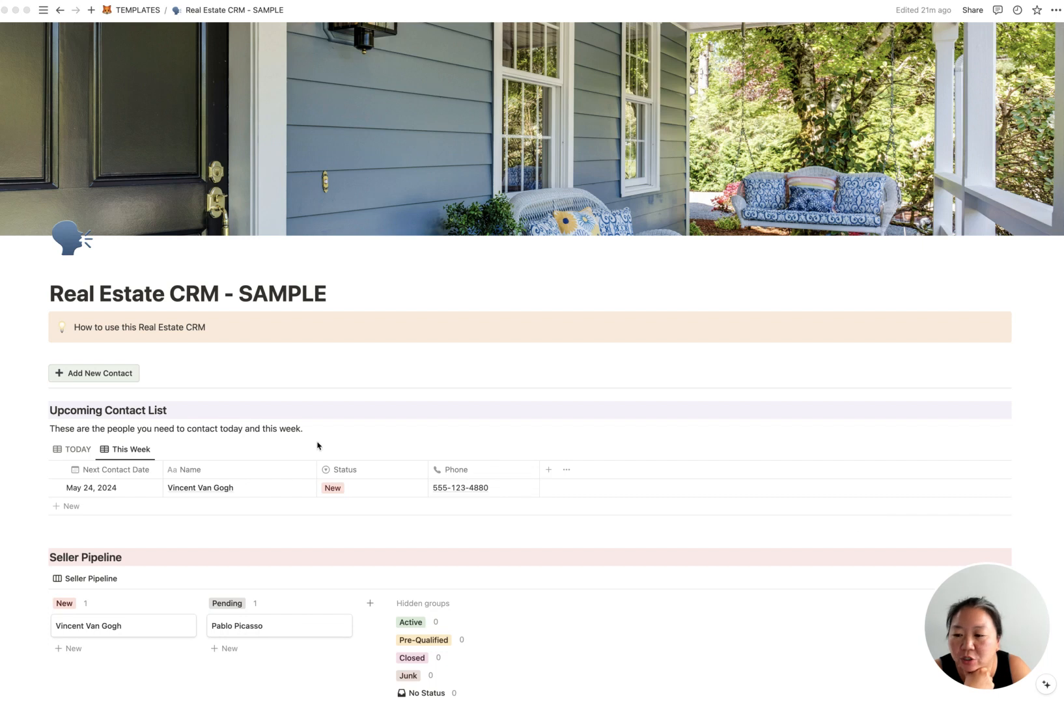
Open the Contact Database from the Real Estate CRM - SAMPLE page
scroll(329, 348, down, 4)
scroll(331, 345, down, 4)
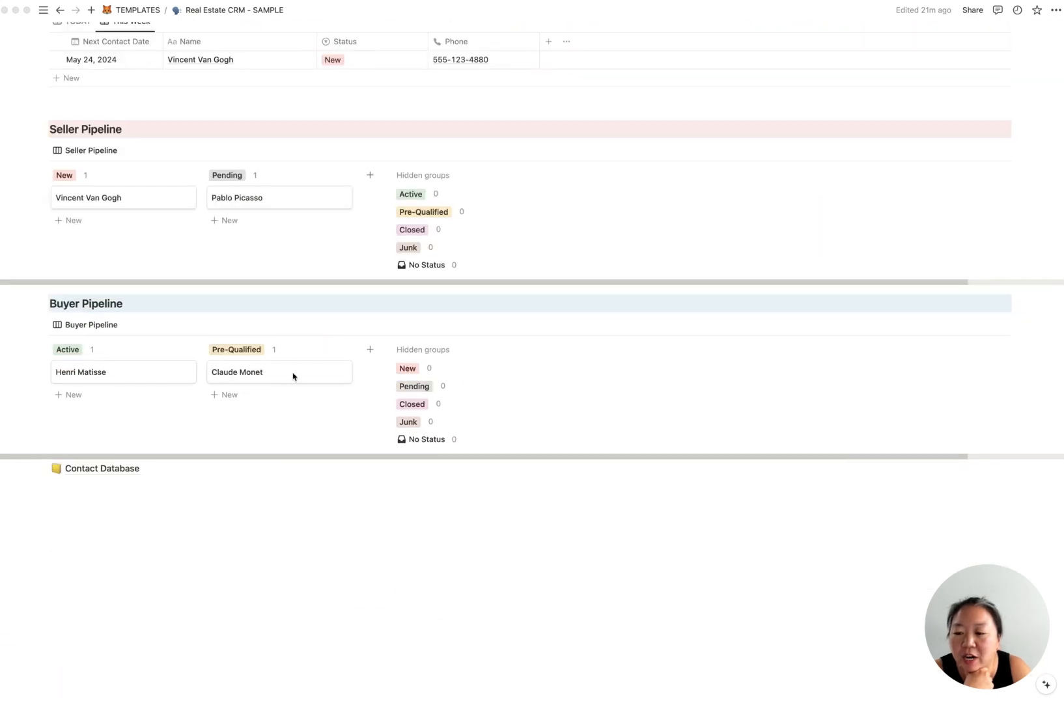
click(107, 474)
click(106, 474)
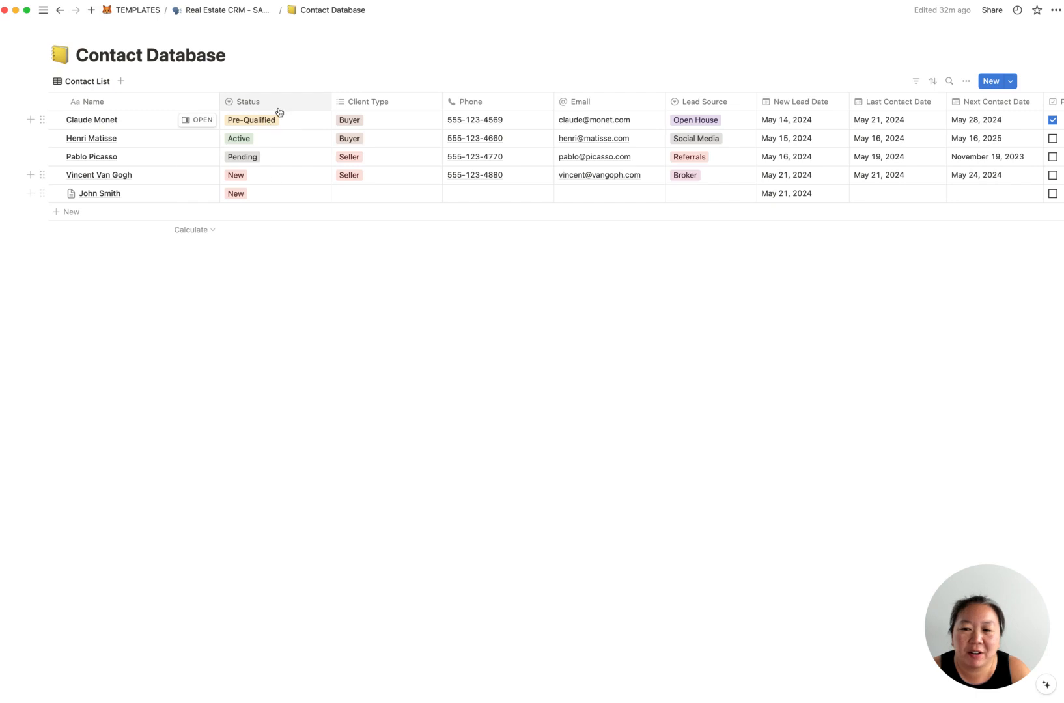
Rename the Pending option of the Status property to Under Contract
click(276, 162)
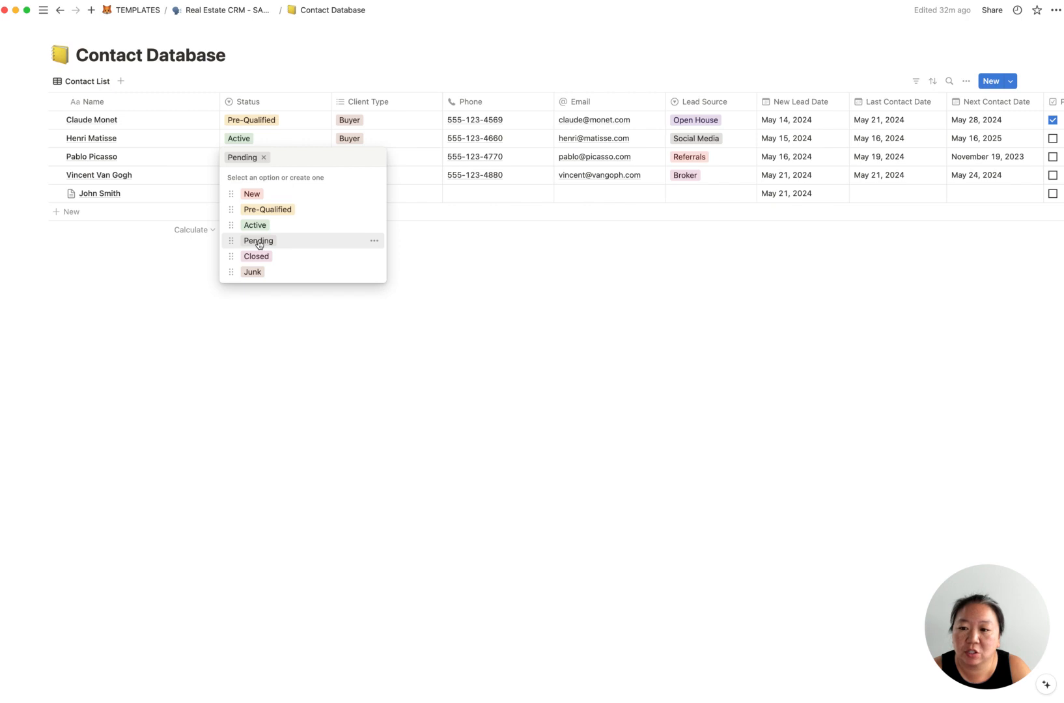
click(374, 242)
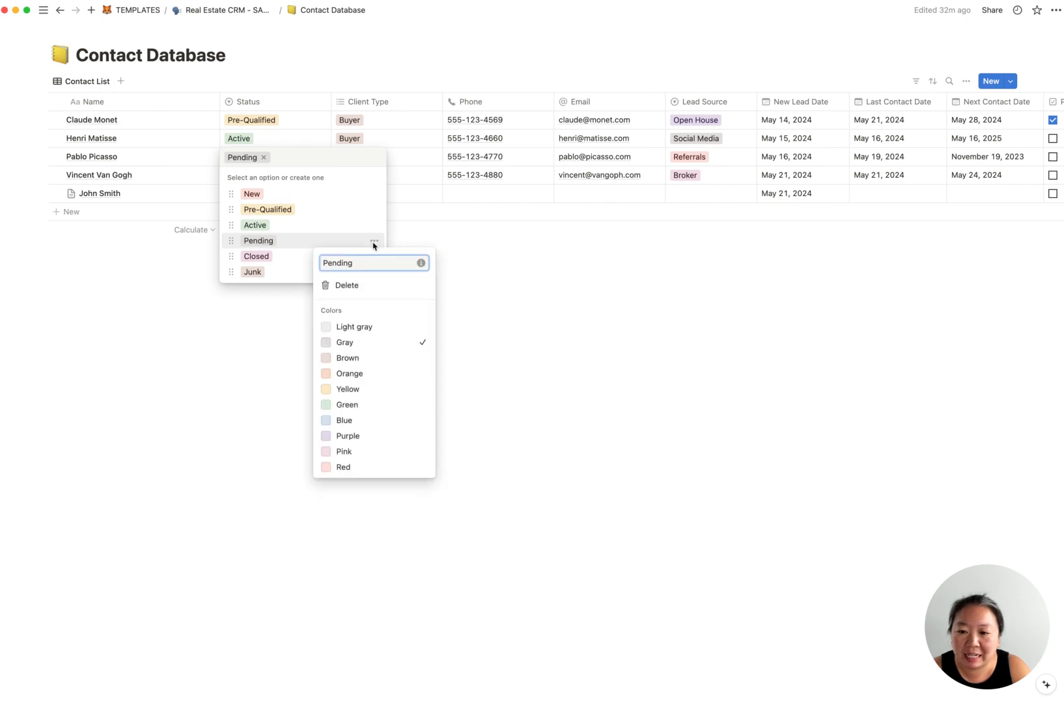
drag(367, 266, 324, 266)
text(Un)
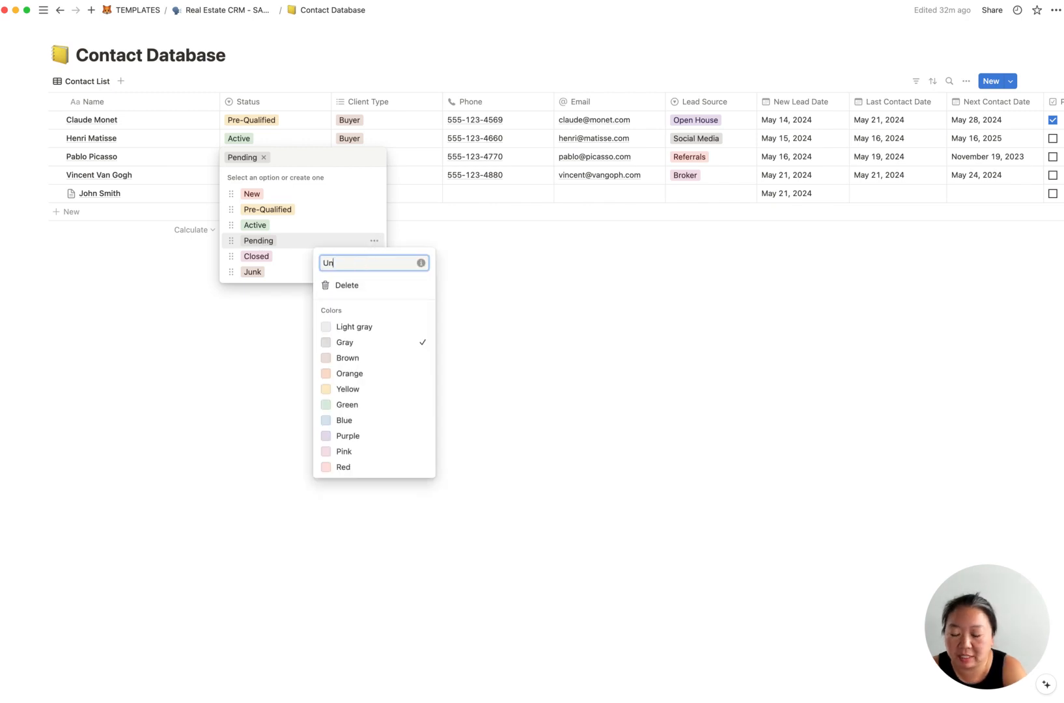
text(der Contrac)
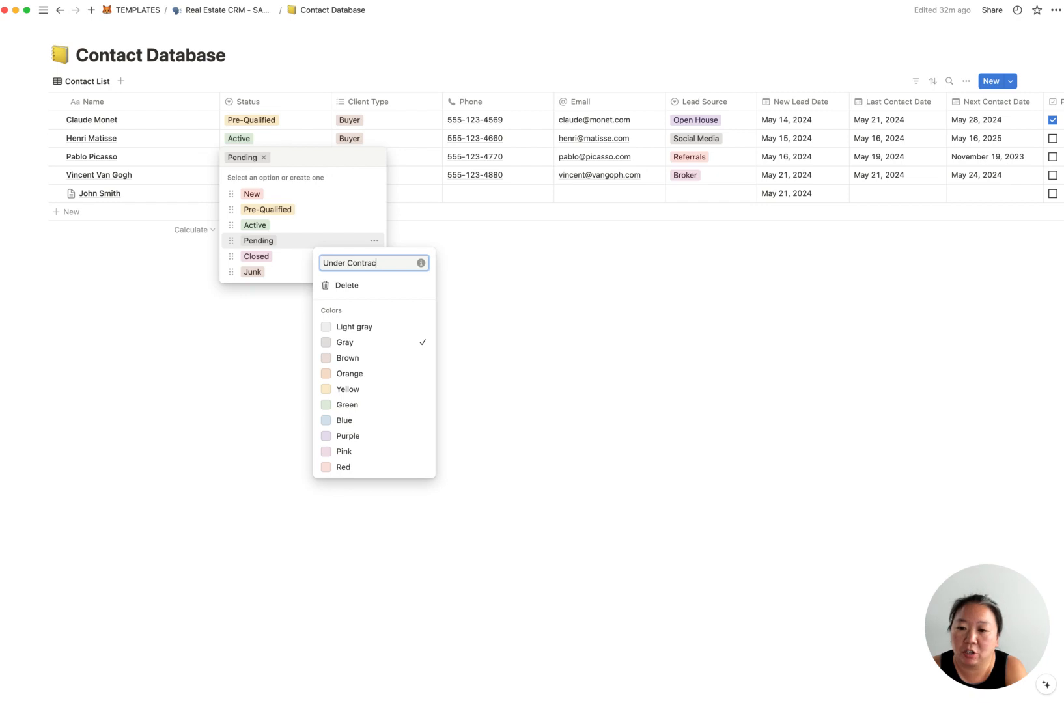
text(t)
key(Return)
Change the color of the Under Contract status option to blue
click(374, 240)
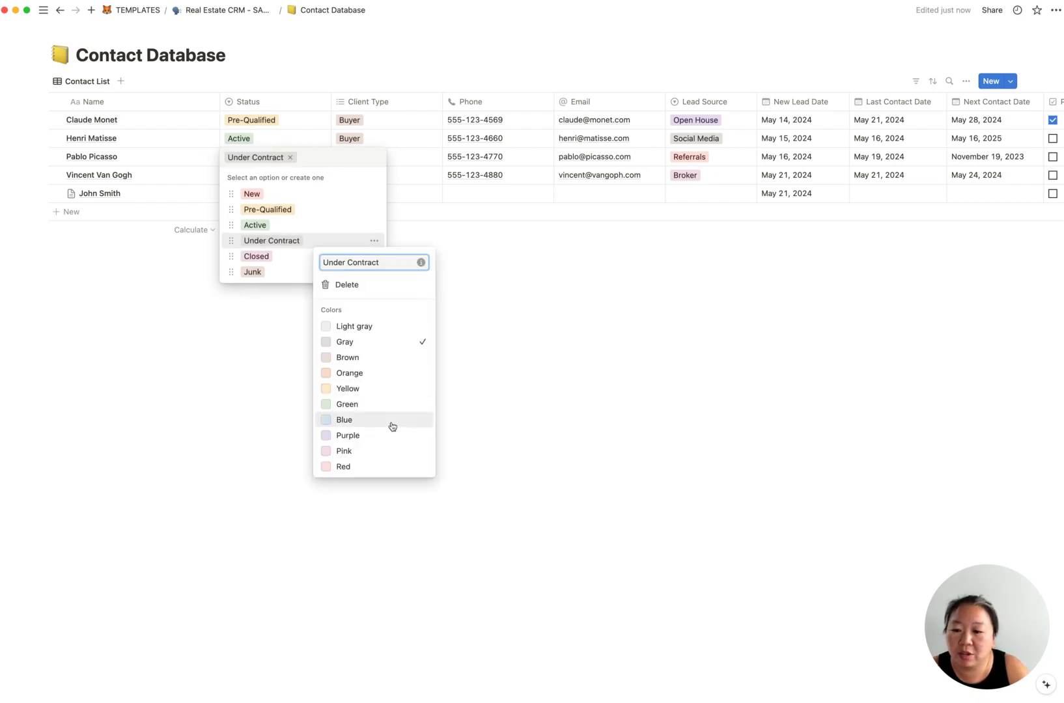
click(393, 426)
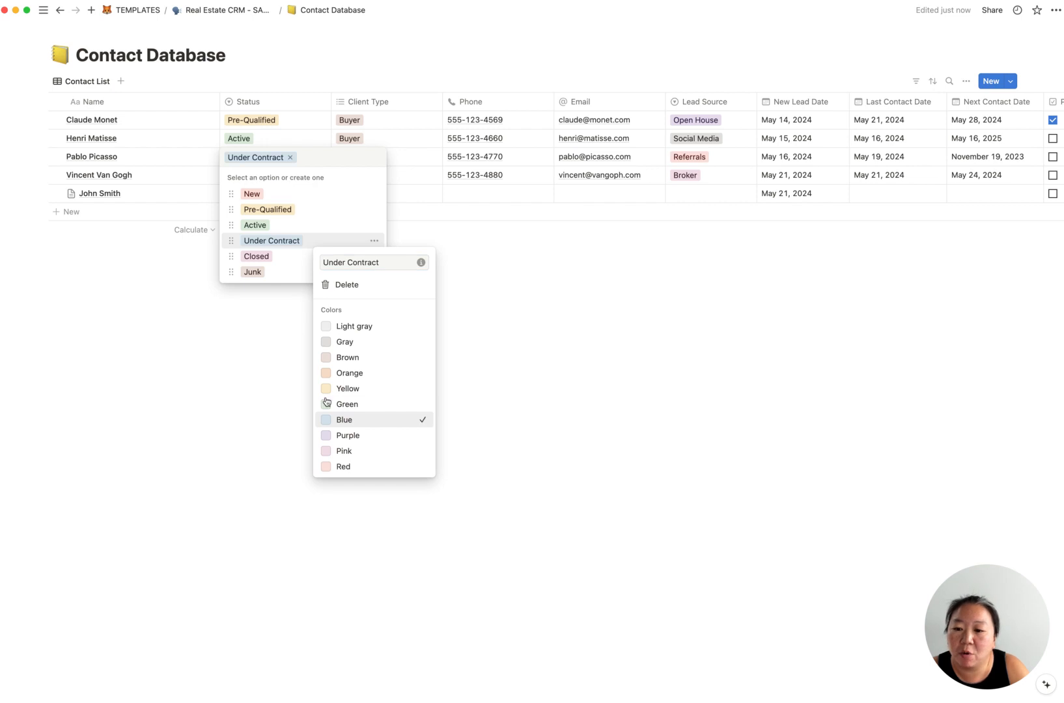
key(Escape)
Create a Post-Closing status option and assign it to the contact marked Under Contract
click(313, 158)
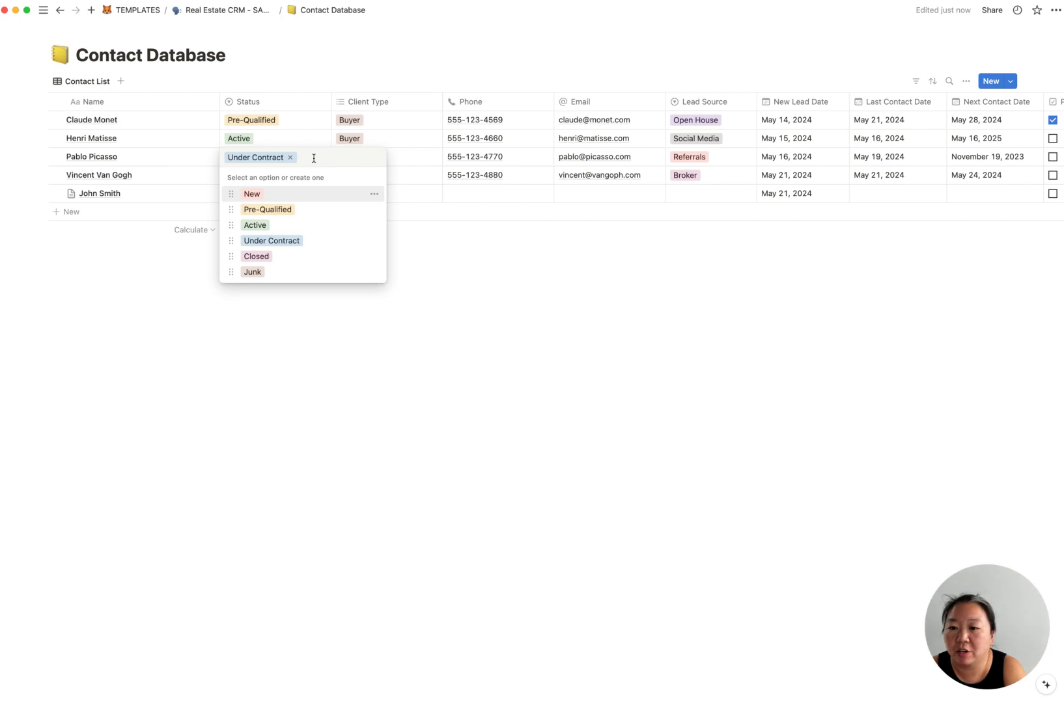
text(Post-Closing)
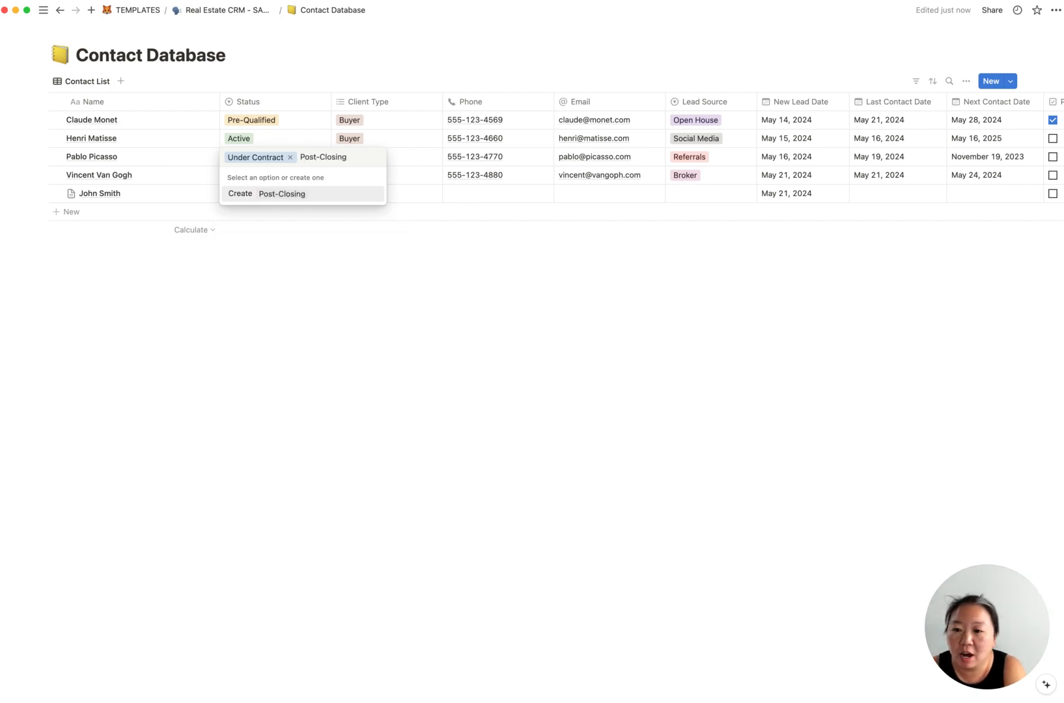
key(Return)
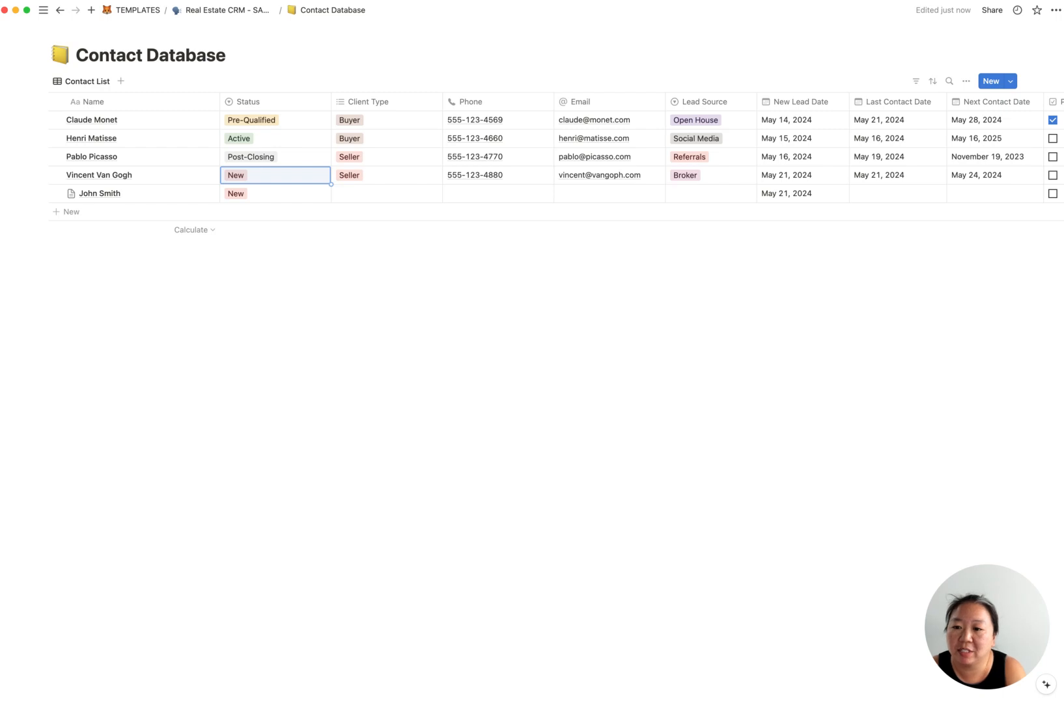
Reorder the status options so that Post-Closing sits between Closed and Junk
click(314, 157)
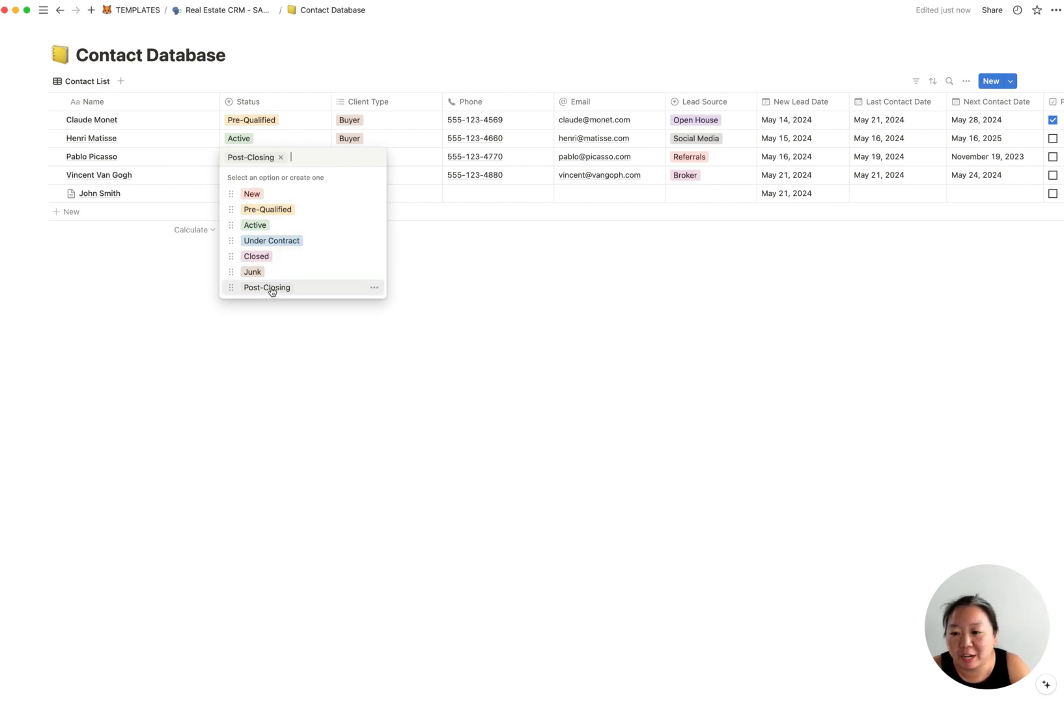
drag(231, 289, 232, 266)
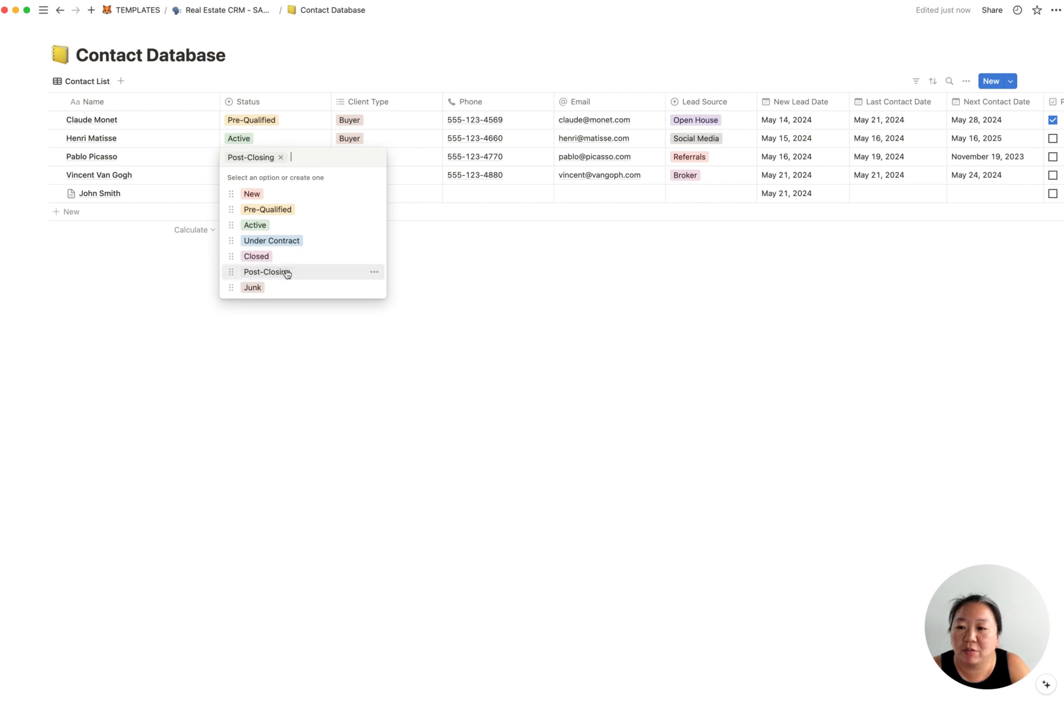
click(311, 344)
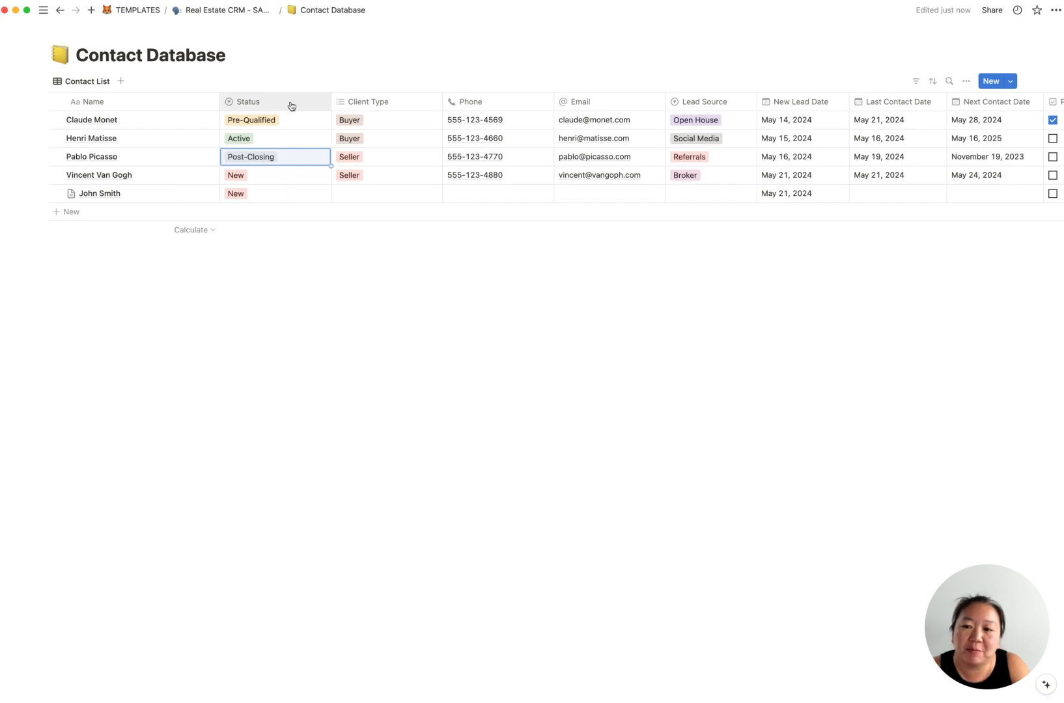
Examine the Client Type property's settings, including its Renter option's colors and the available property types
click(412, 108)
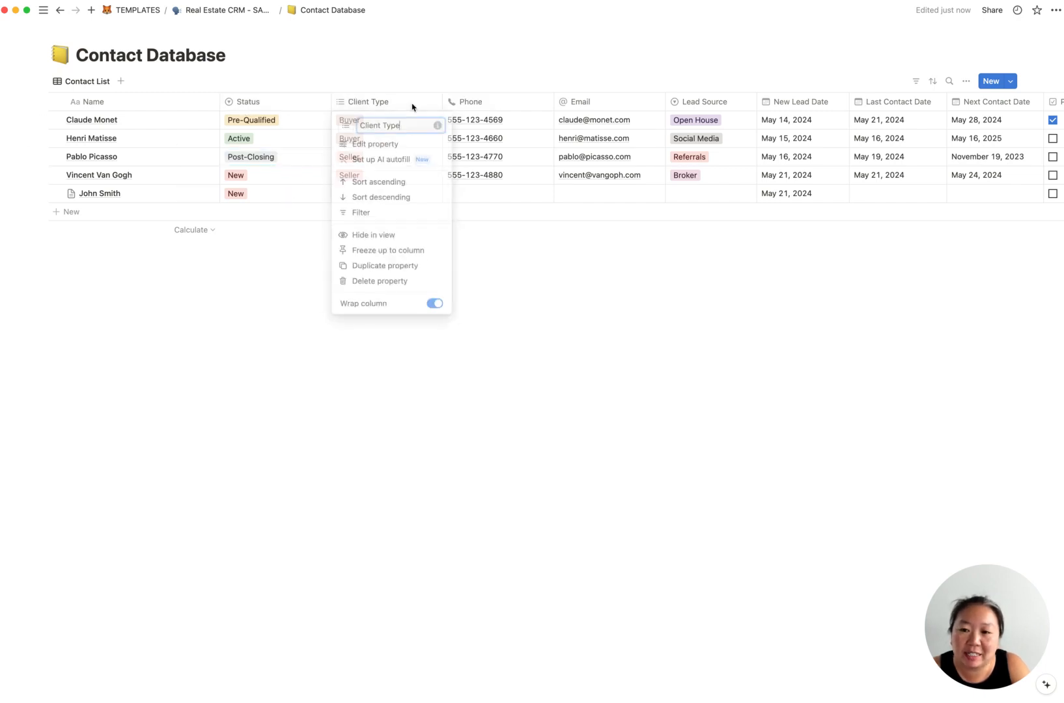
click(371, 153)
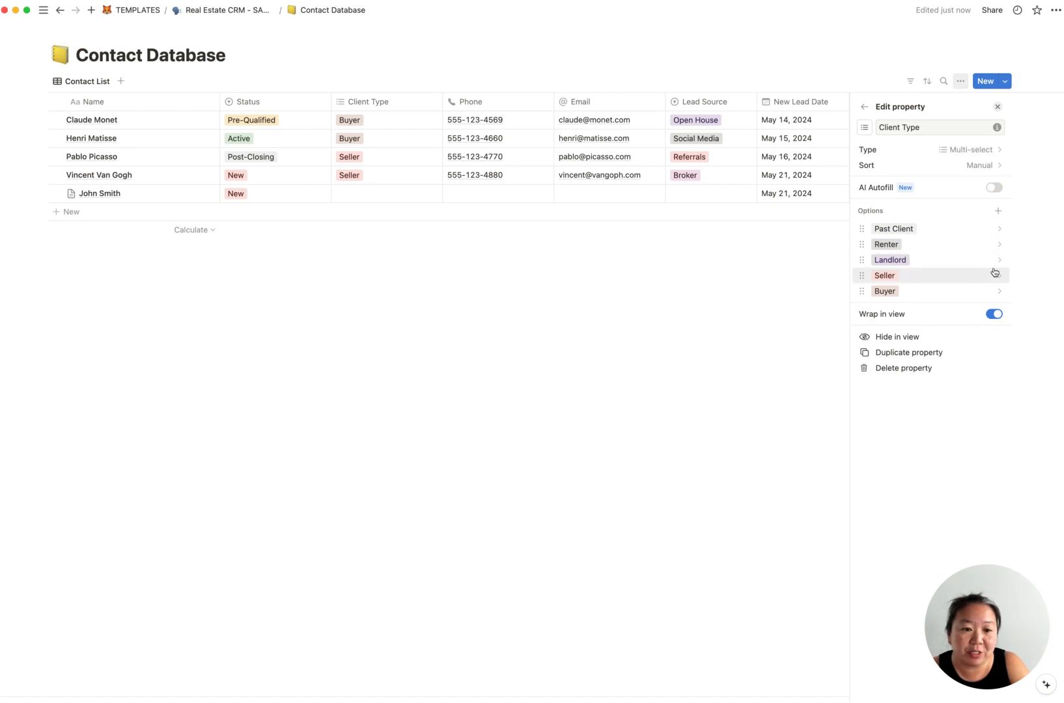
click(895, 250)
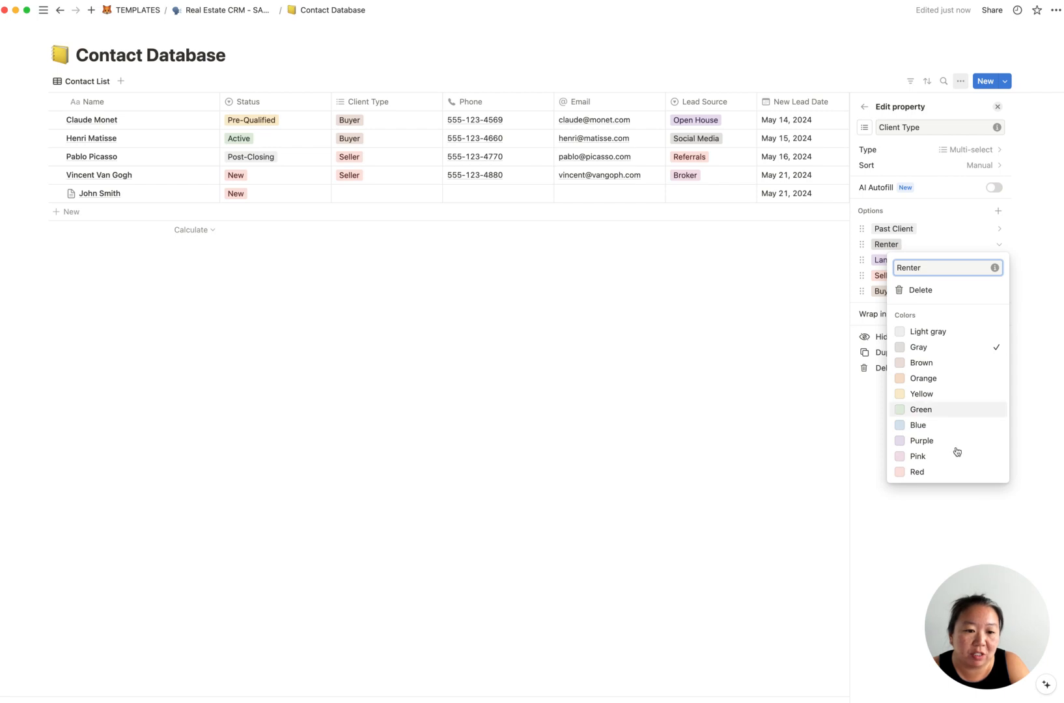
click(1036, 245)
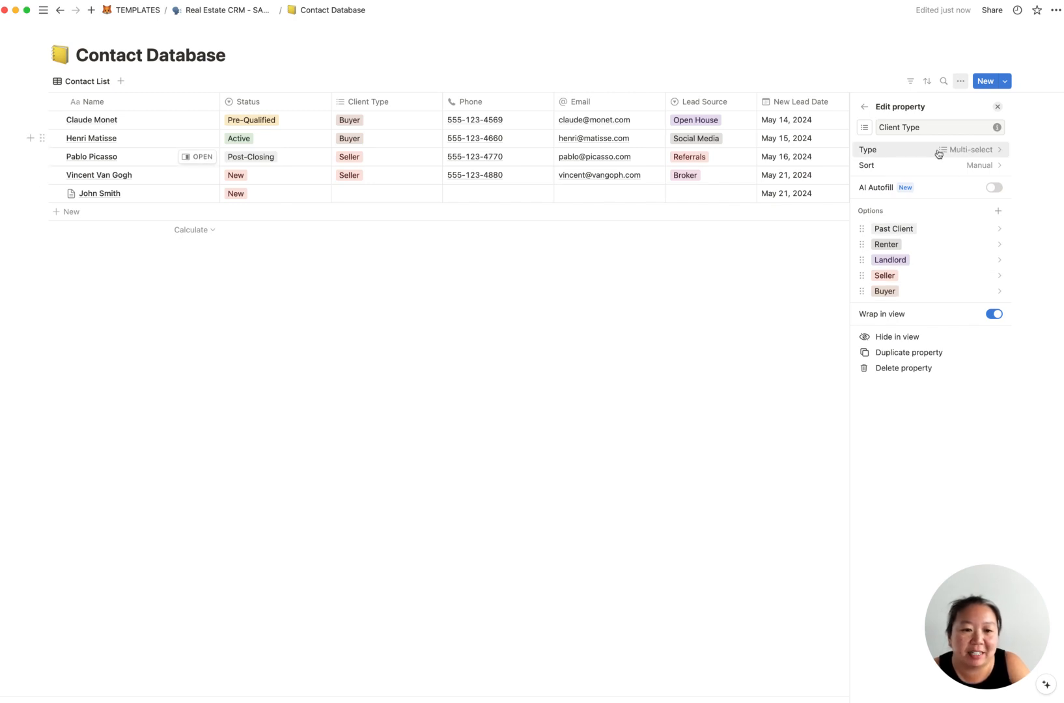
click(961, 150)
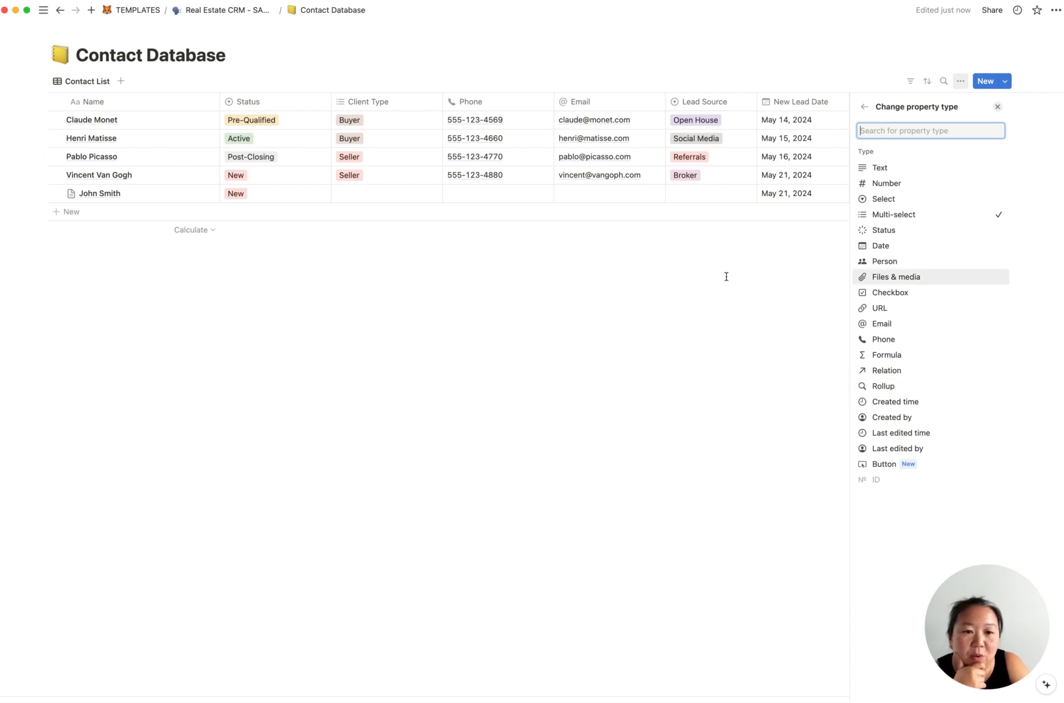
click(864, 106)
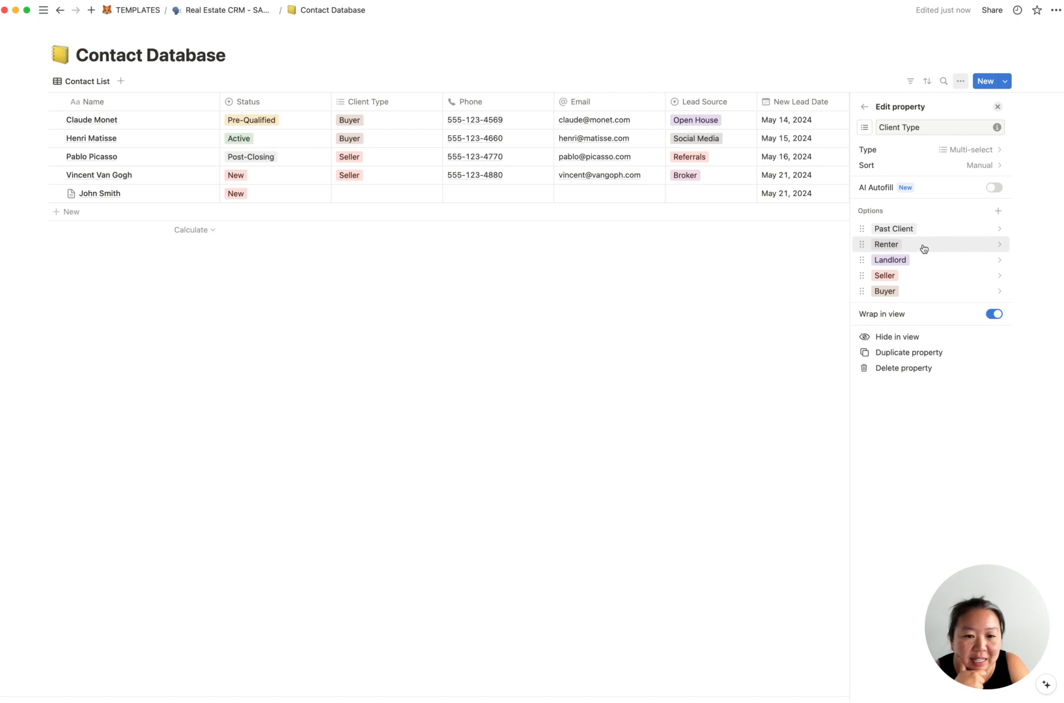
click(619, 277)
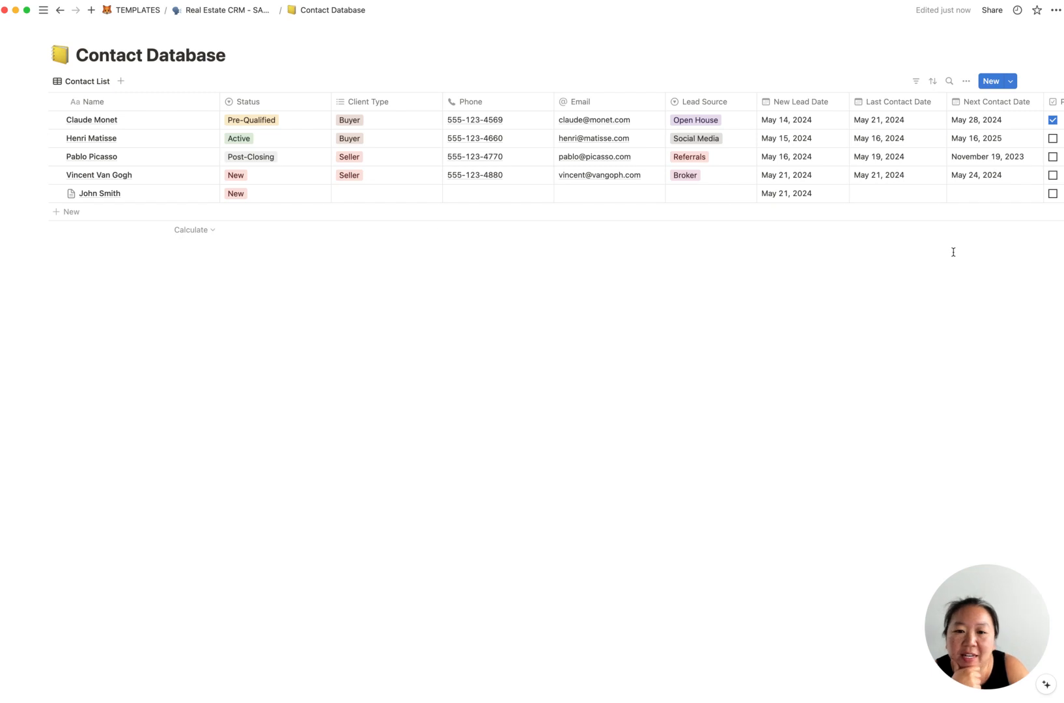
Add a new property named Google Drive Link after the Property Type column of the contact table
click(888, 194)
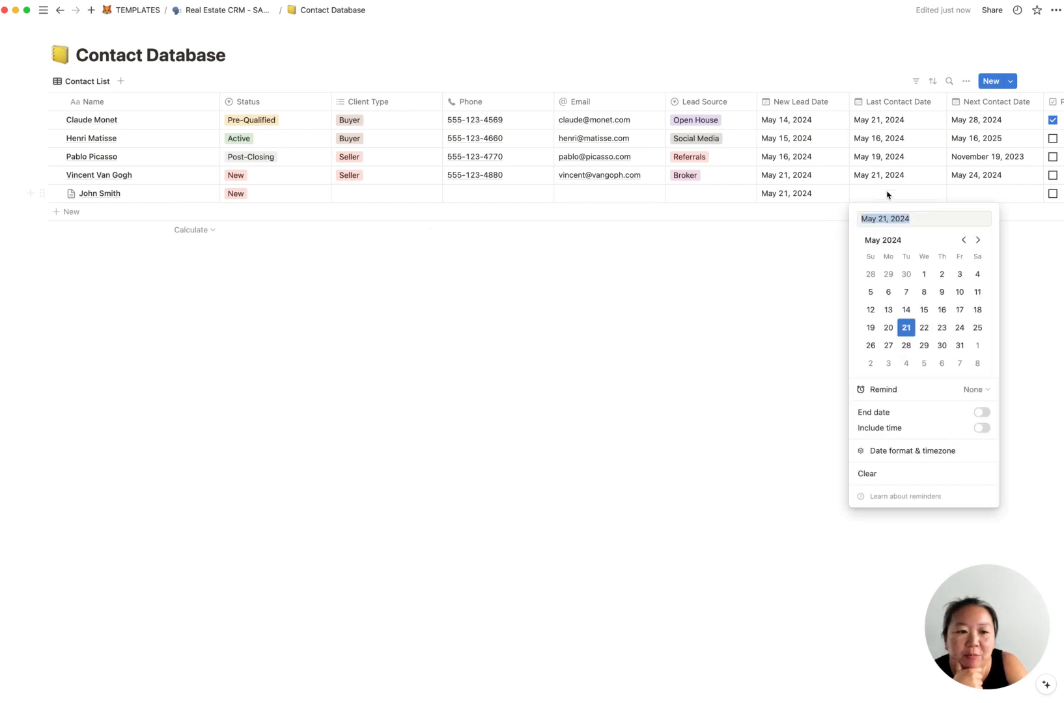
click(1047, 235)
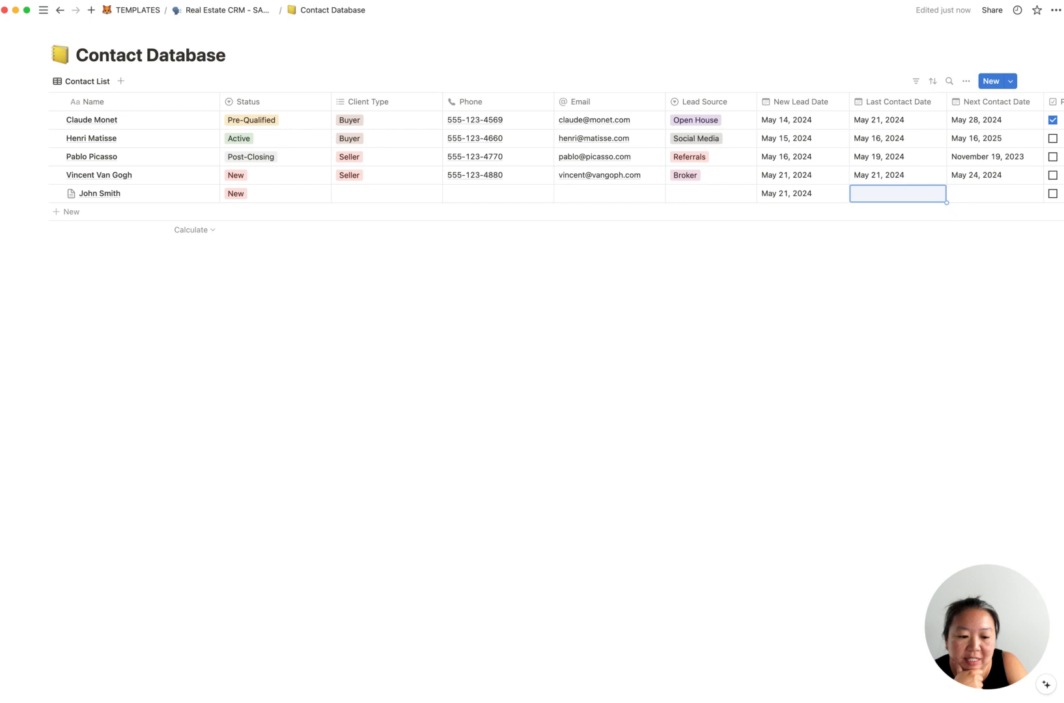
key(Right)
key(Right)
key(Right)
key(Right)
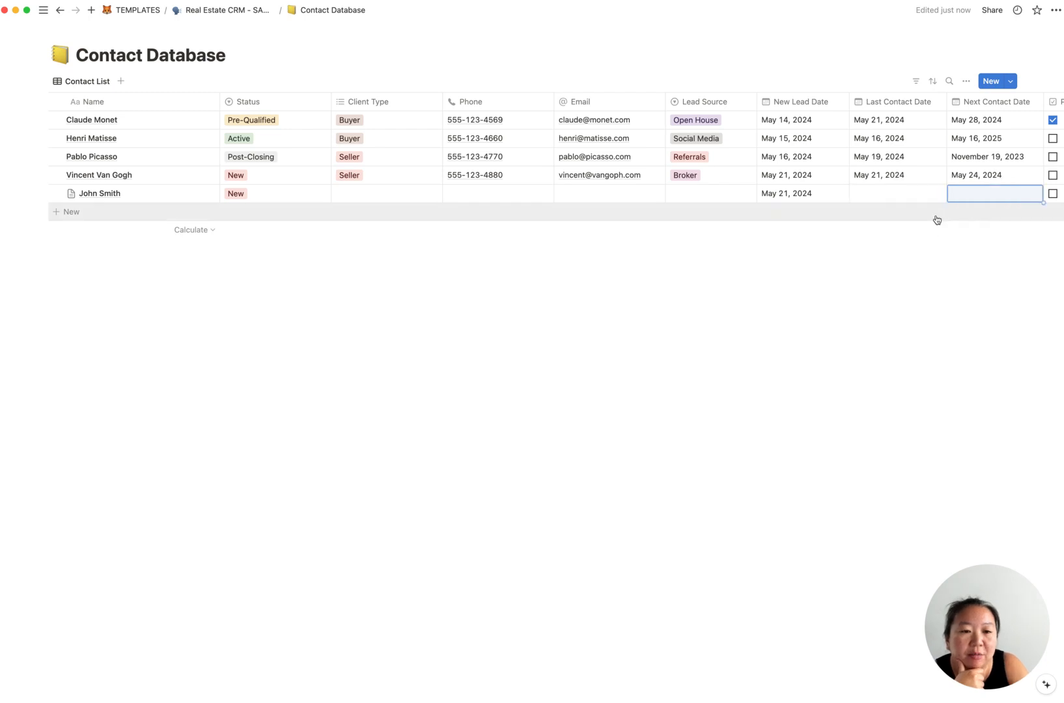
key(Right)
key(Right)
key(Right)
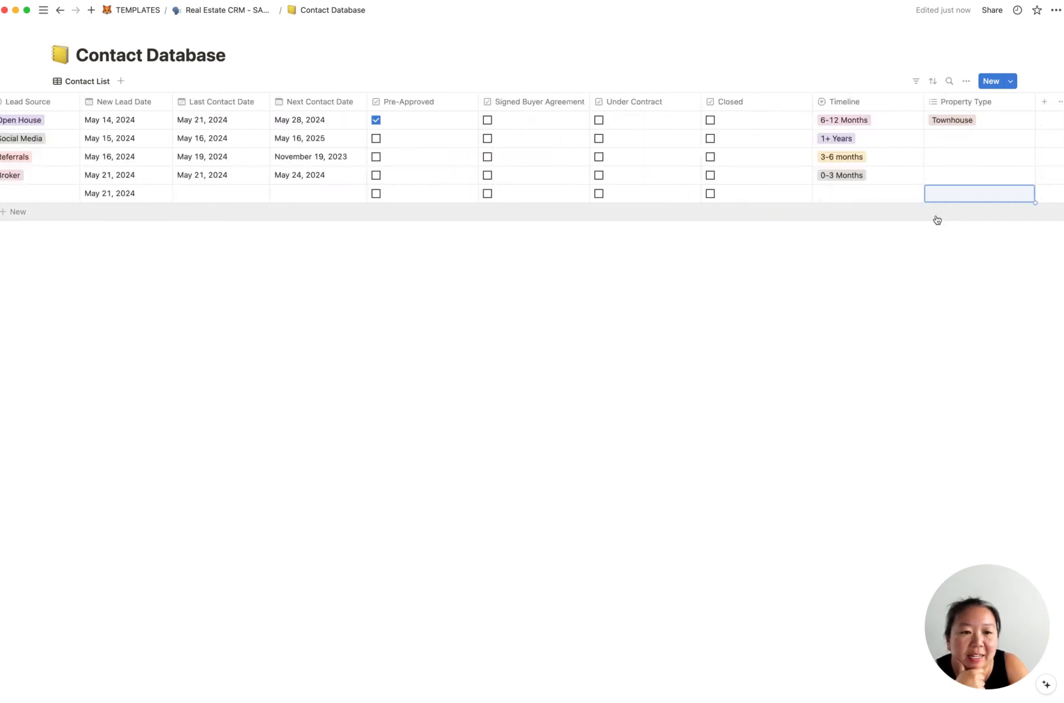
click(1045, 104)
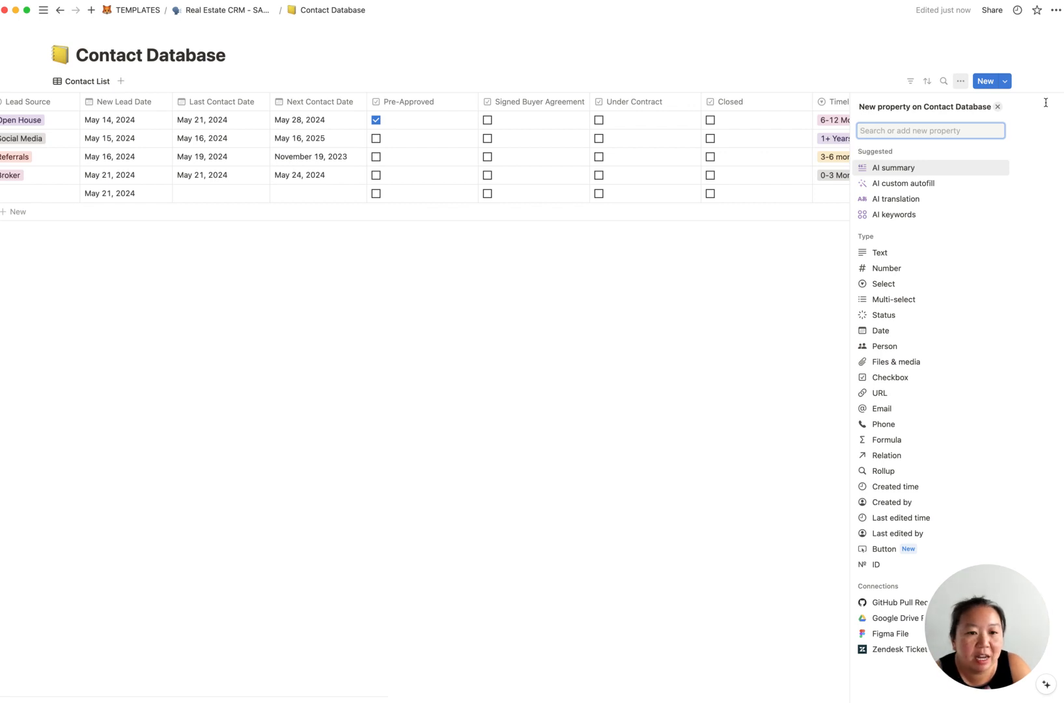
text(Google)
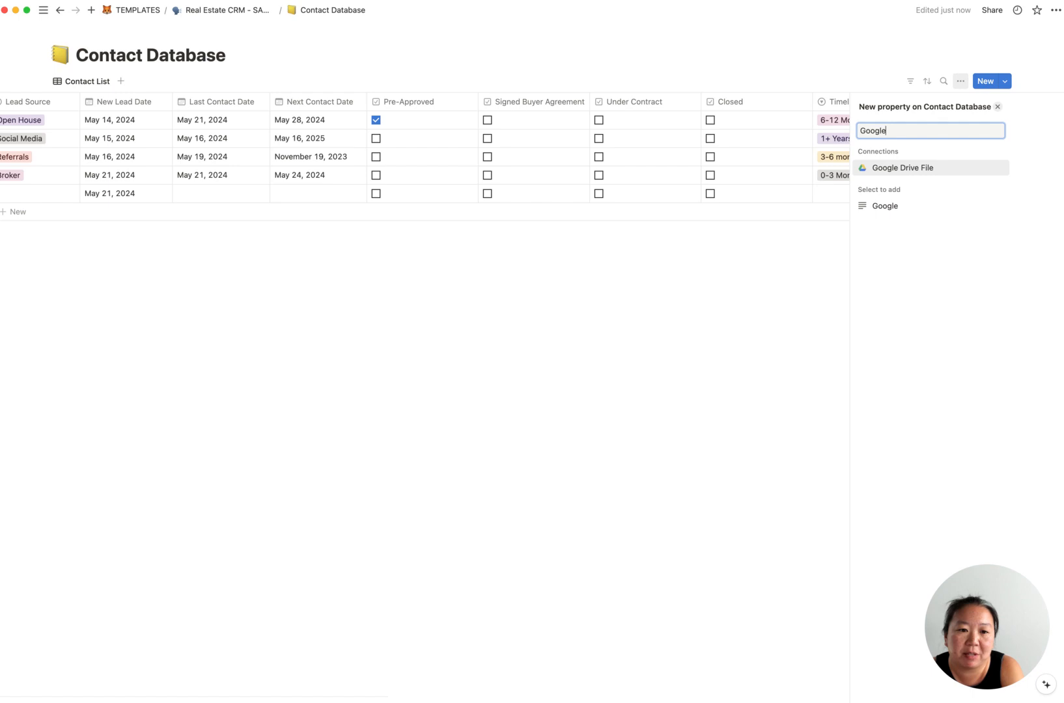
text( Drive Link)
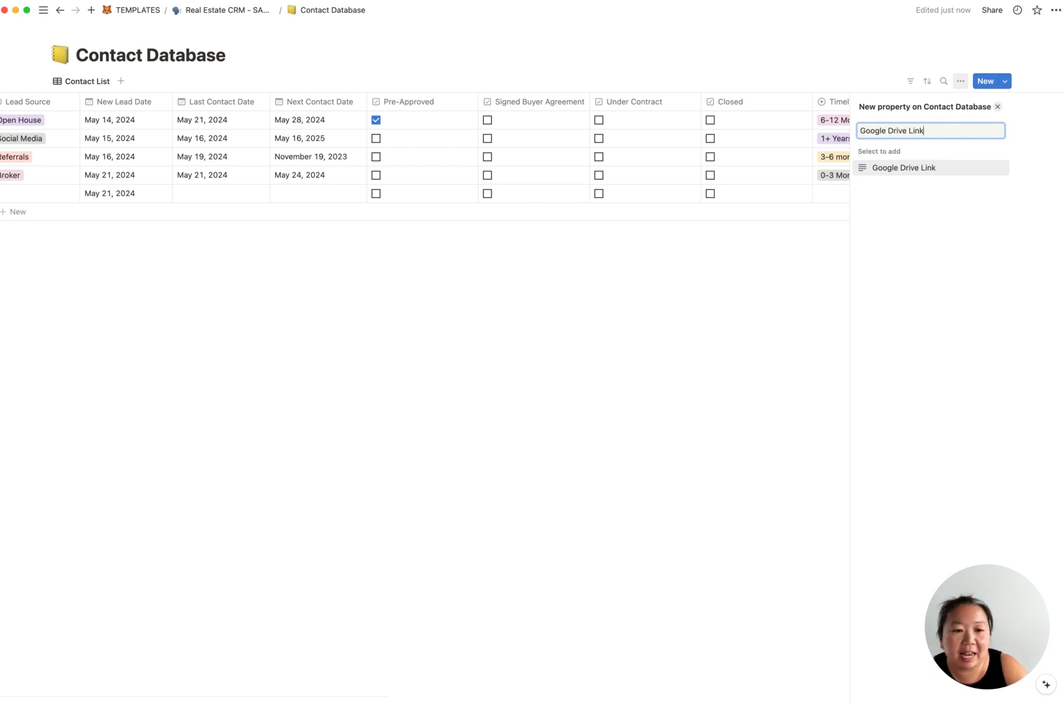
click(889, 169)
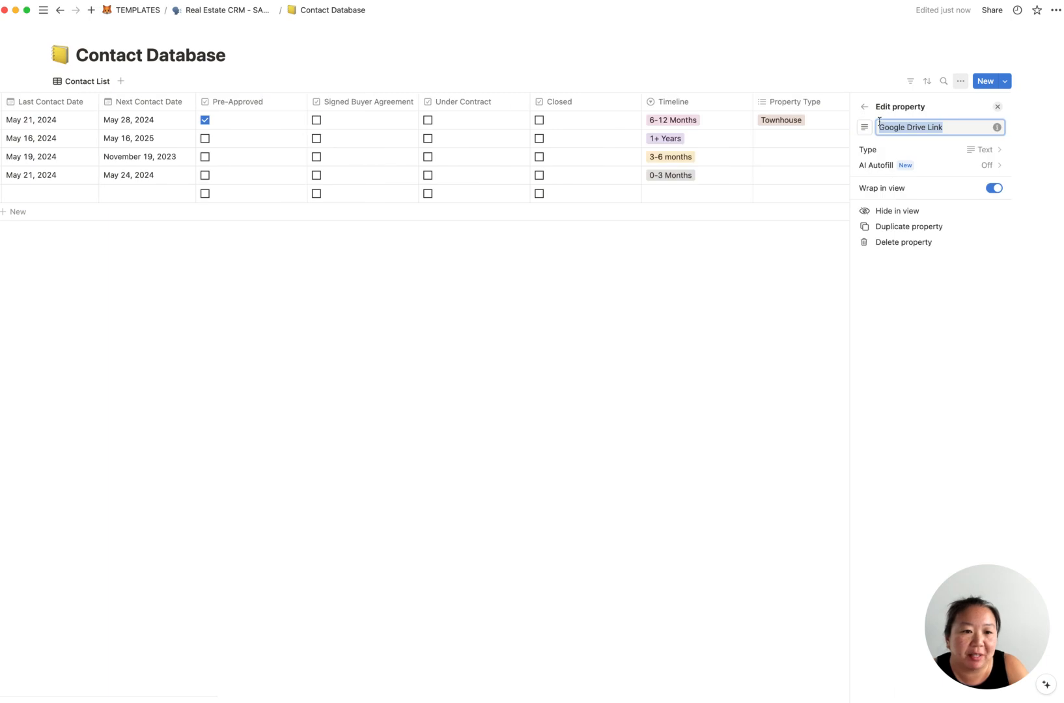
Change the type of the Google Drive Link property to URL
click(988, 150)
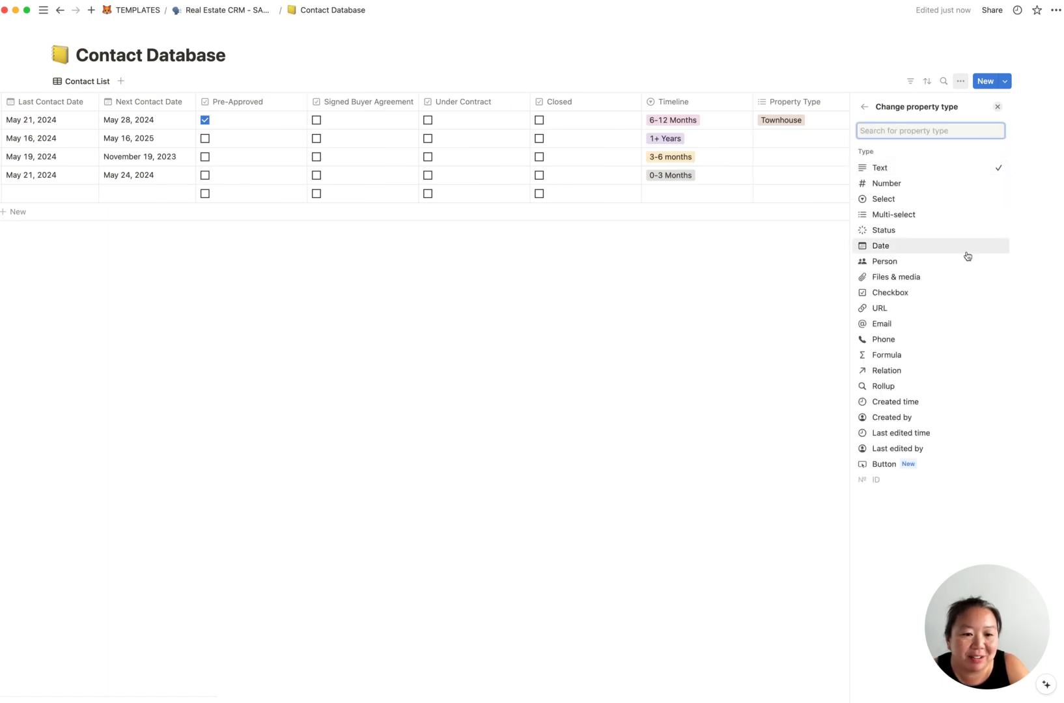
click(959, 308)
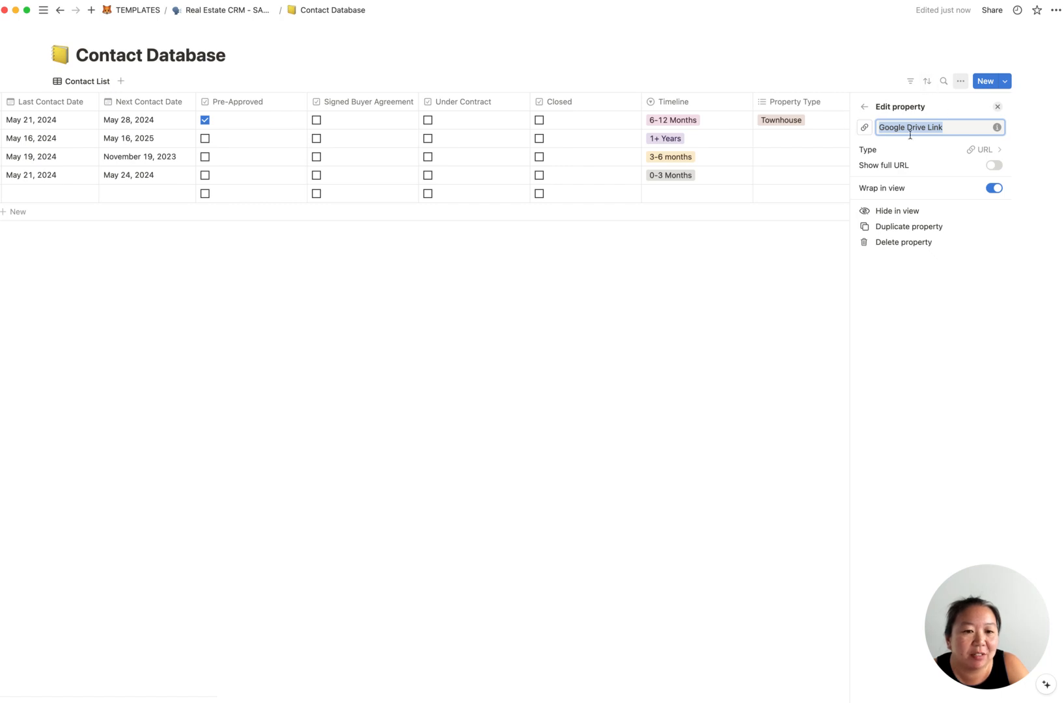
click(997, 153)
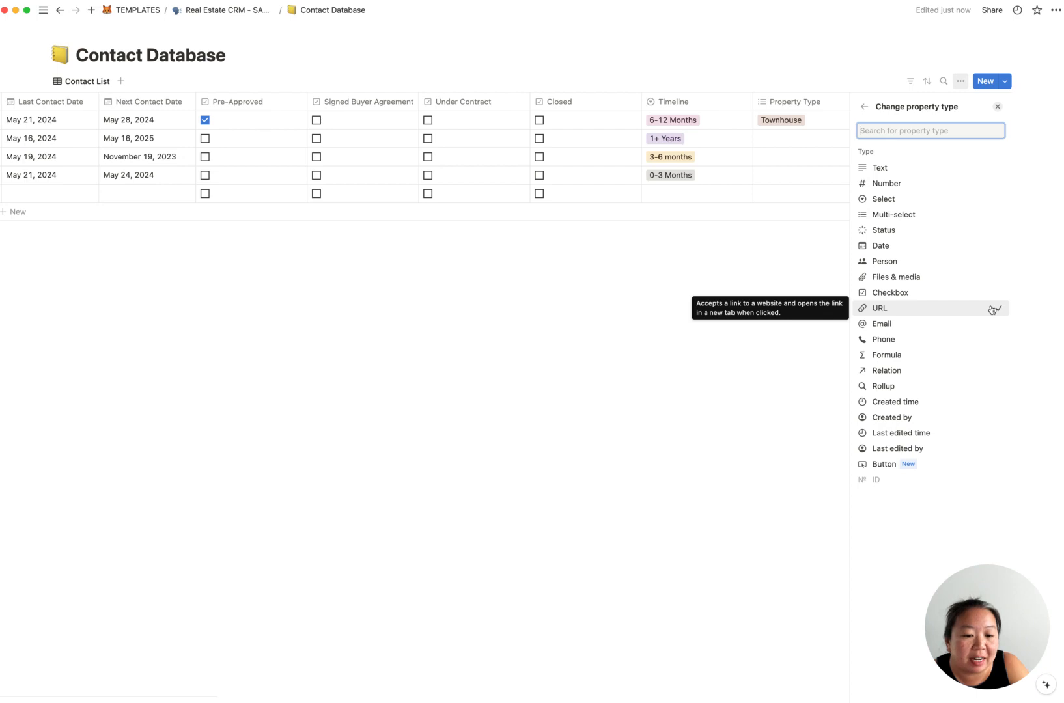
click(712, 370)
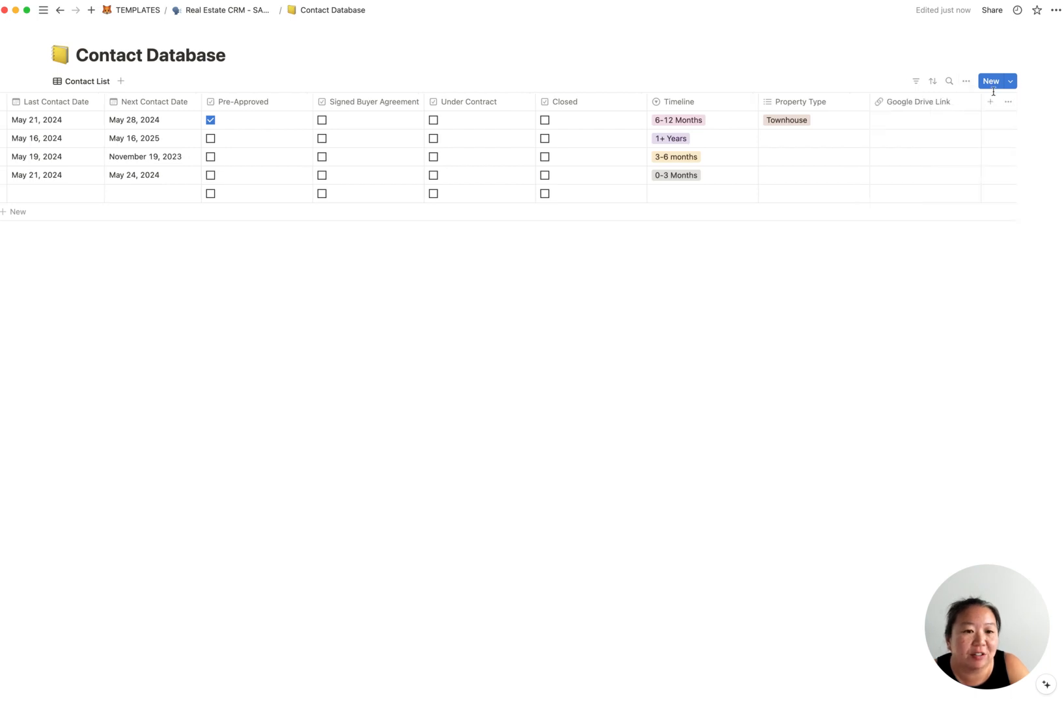
click(925, 122)
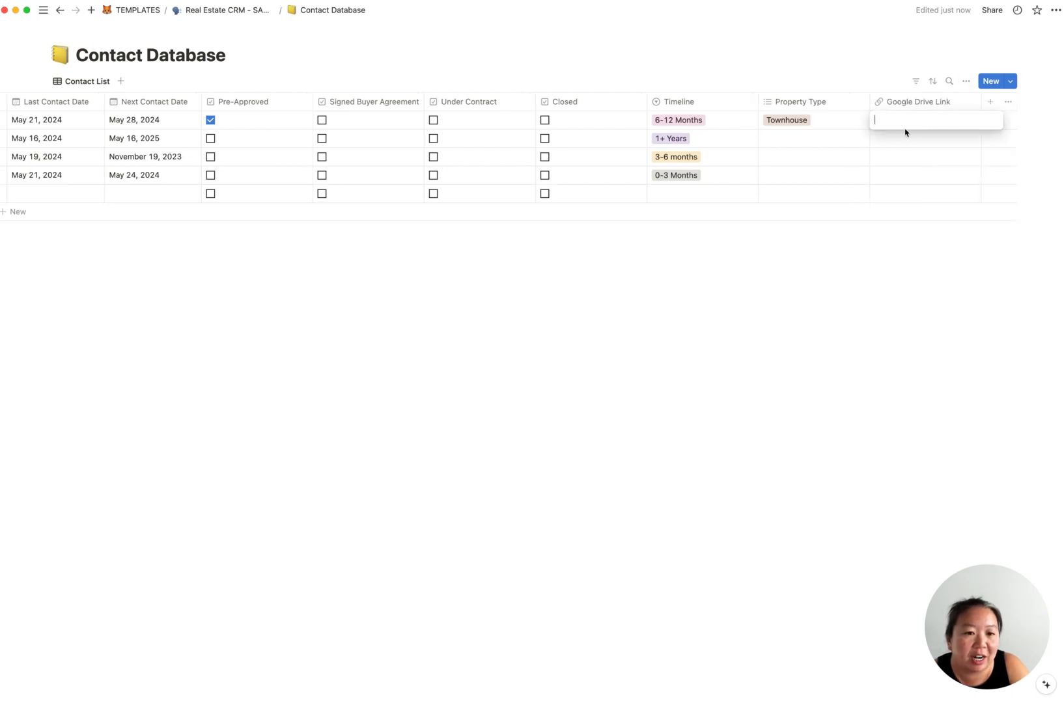
key(Escape)
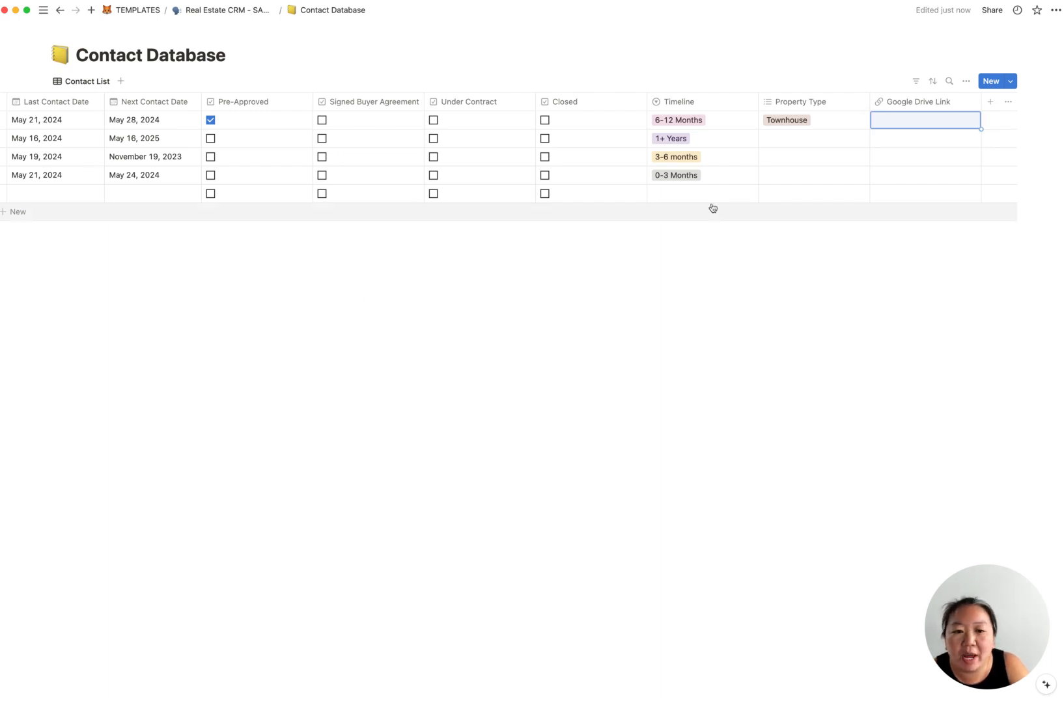
Examine the first contact's full page and its listed properties, including Google Drive Link, and close it
key(Left)
key(Left)
key(Left)
key(Left)
key(Left)
key(Left)
key(Left)
key(Left)
key(Left)
key(Left)
key(Left)
key(Left)
key(Left)
key(Left)
key(Left)
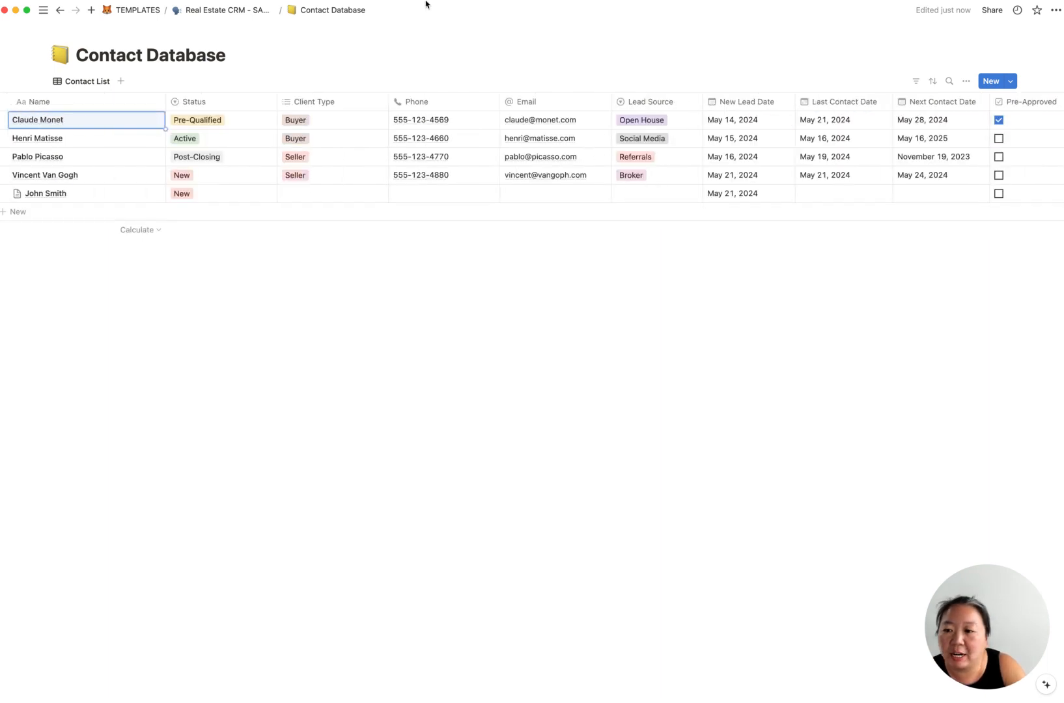
mouse_move(157, 125)
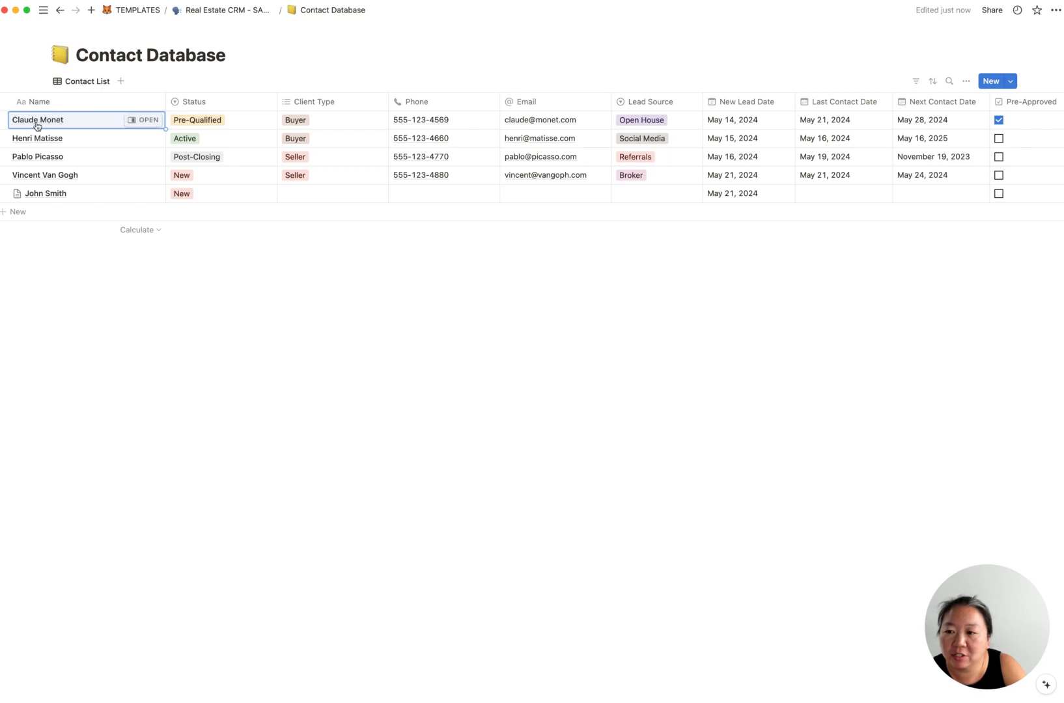
click(143, 120)
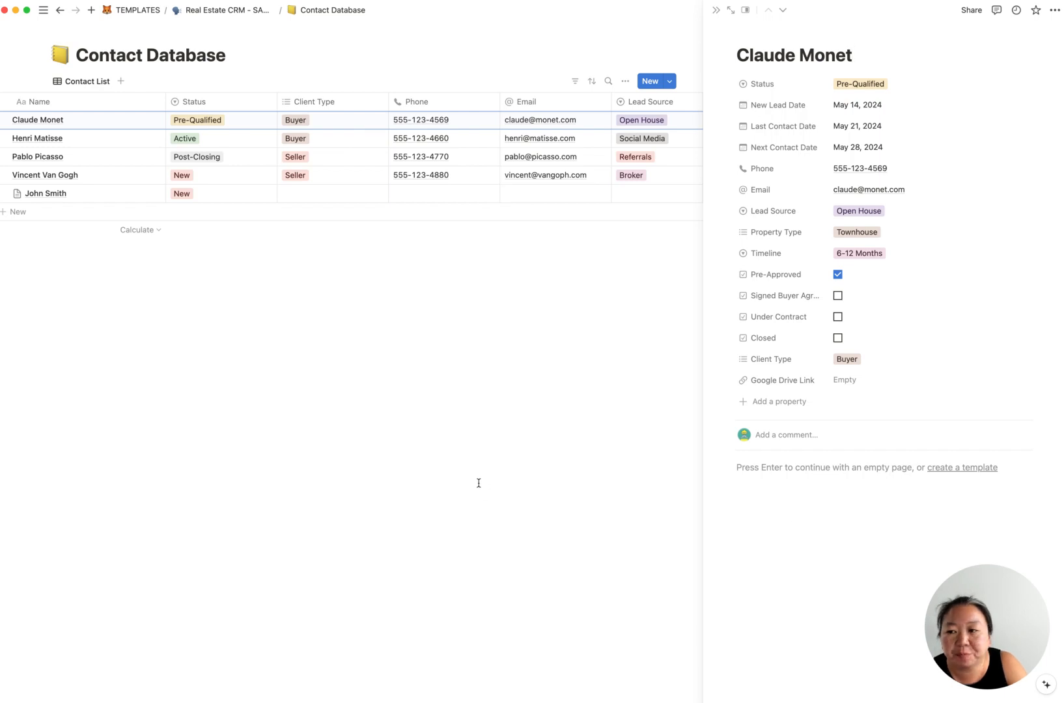
key(Escape)
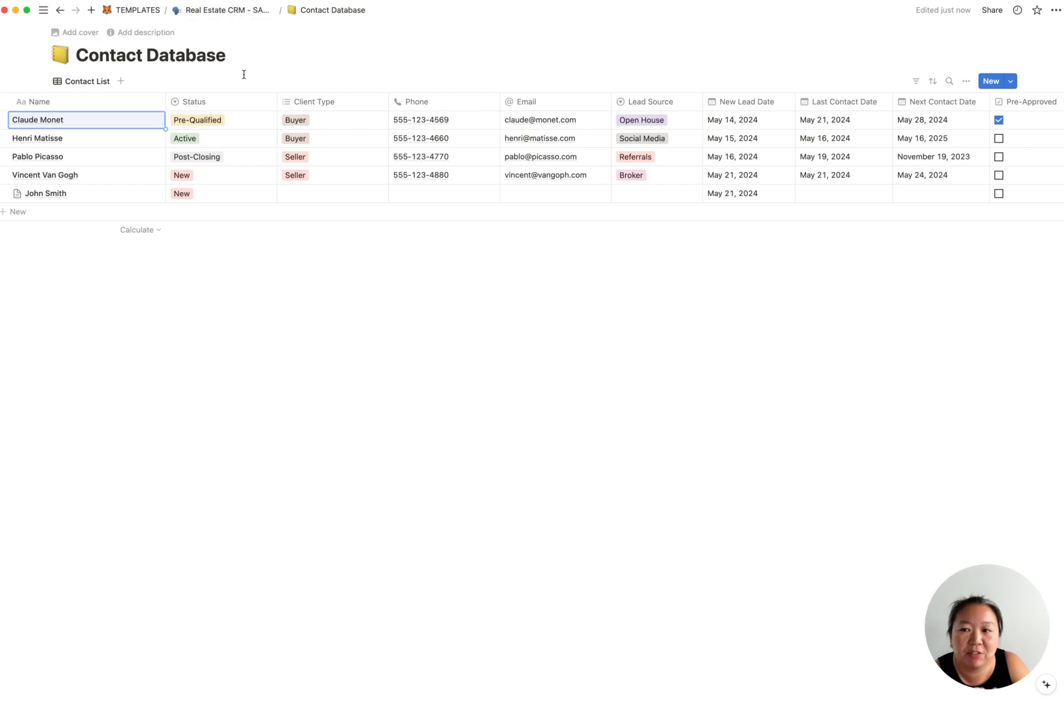
Search the contact list for "Claud" and clear the search
click(950, 83)
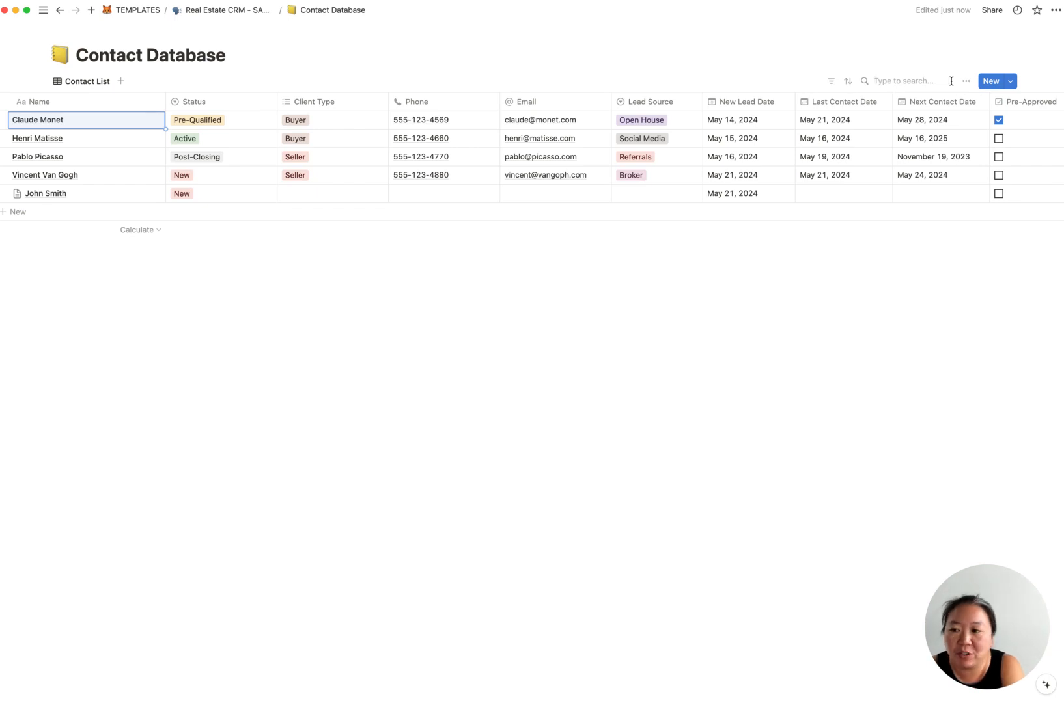
text(Claud)
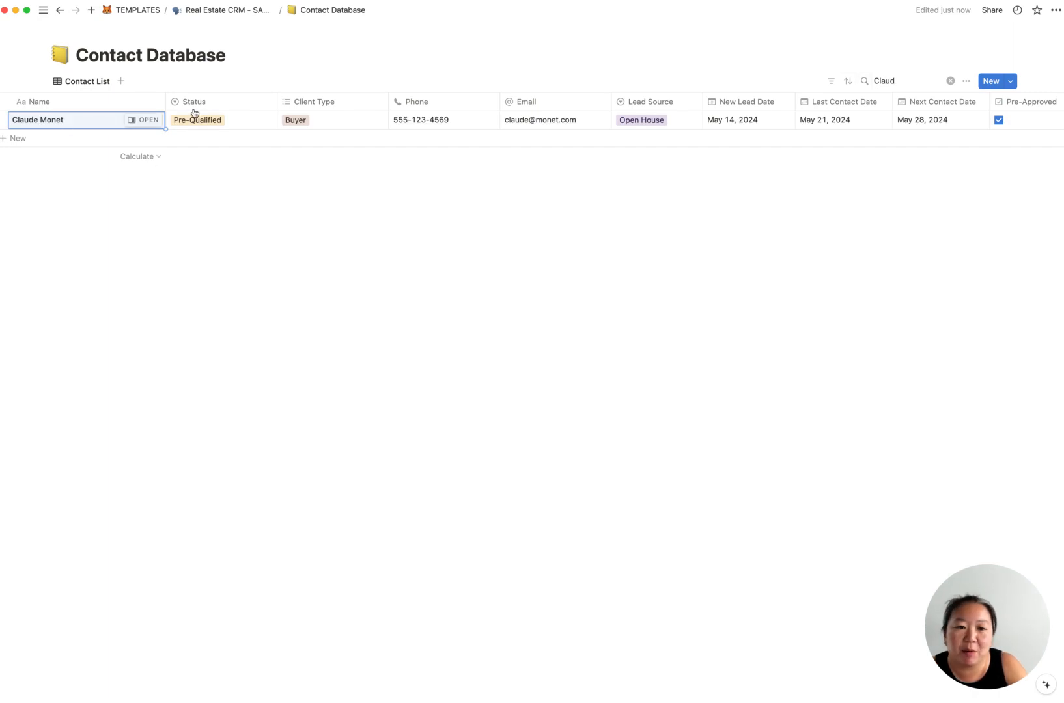
click(951, 81)
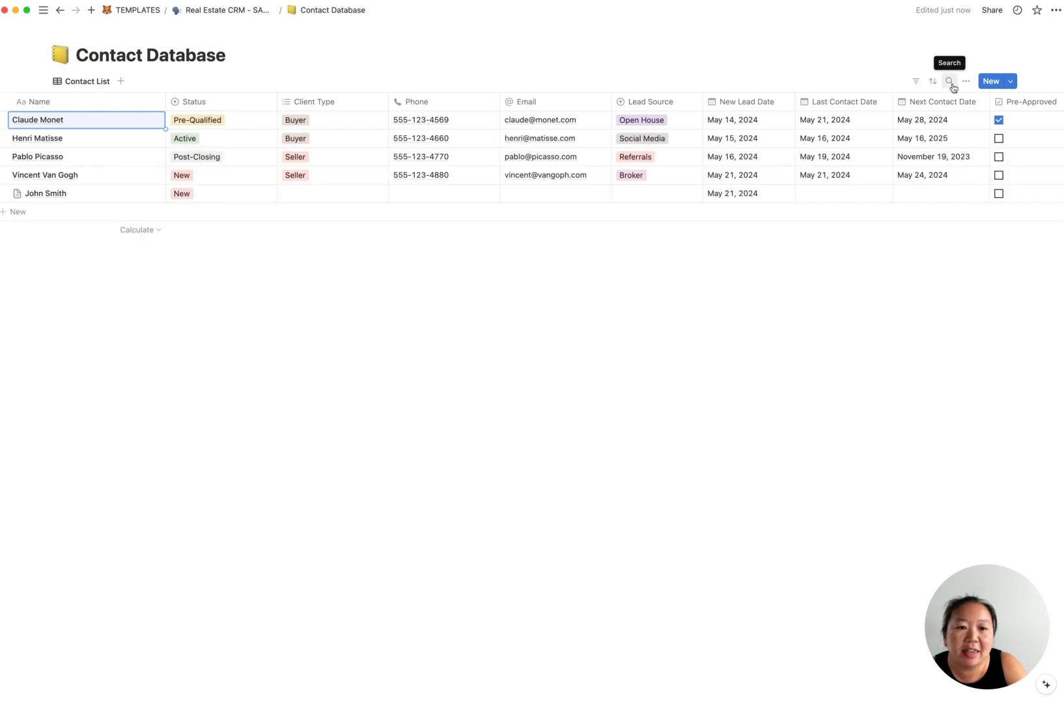
Filter the contact list to contacts whose Client Type contains Buyer
click(915, 82)
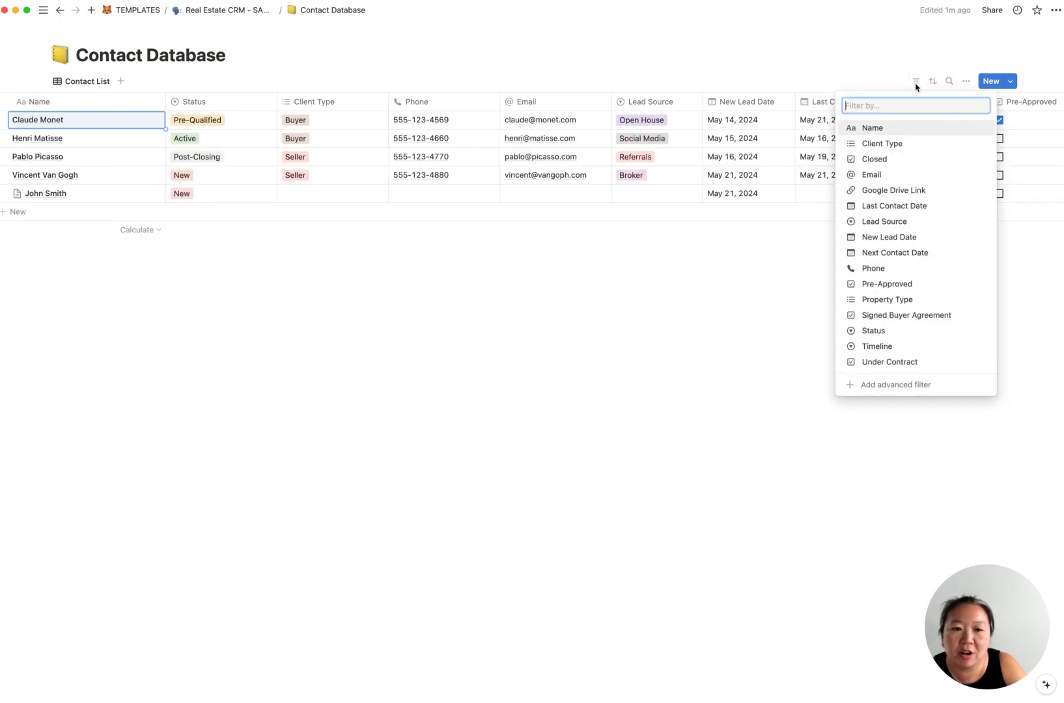
click(897, 150)
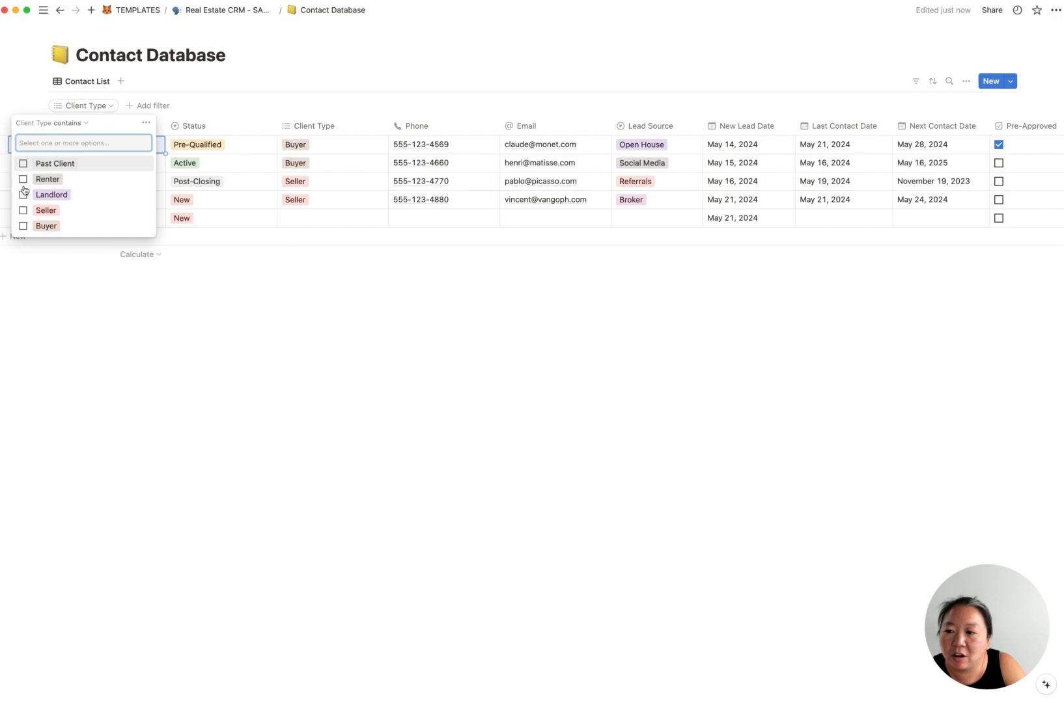
click(23, 226)
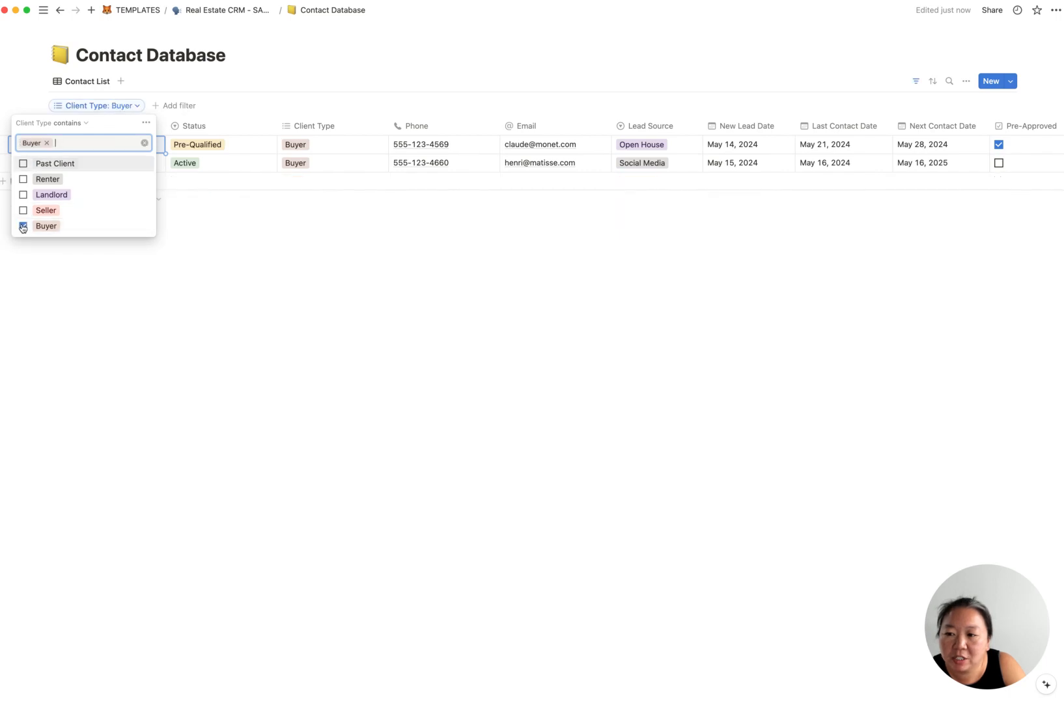
click(350, 290)
Add a second filter on Timeline that includes 0-3 Months, 3-6 months and 6-12 Months
click(185, 108)
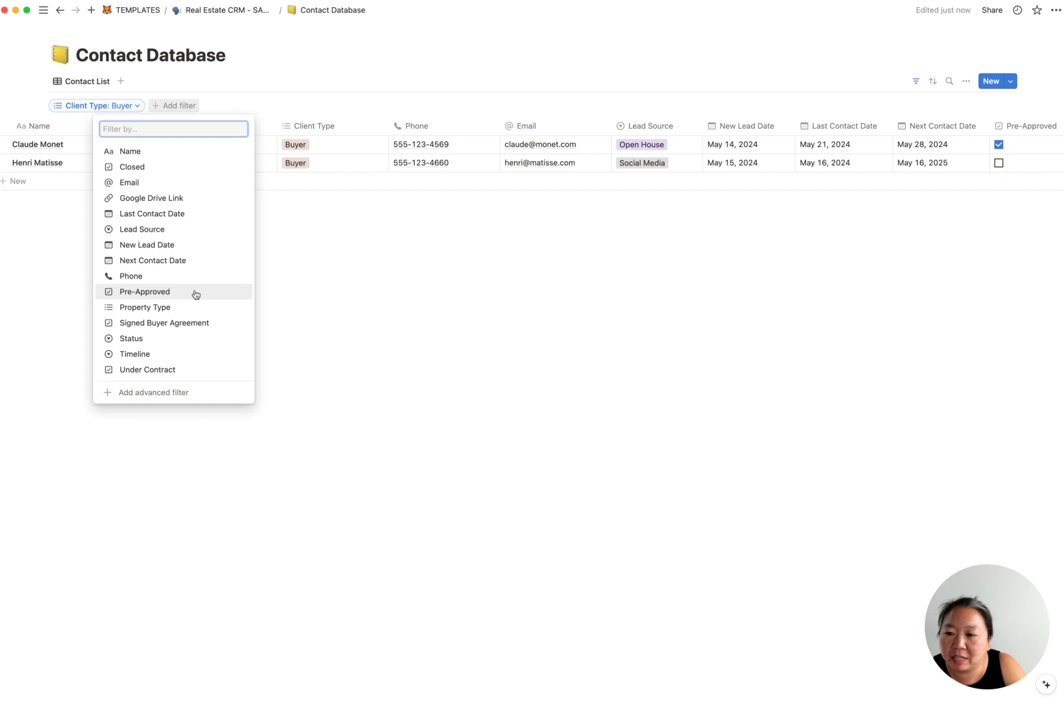
click(178, 355)
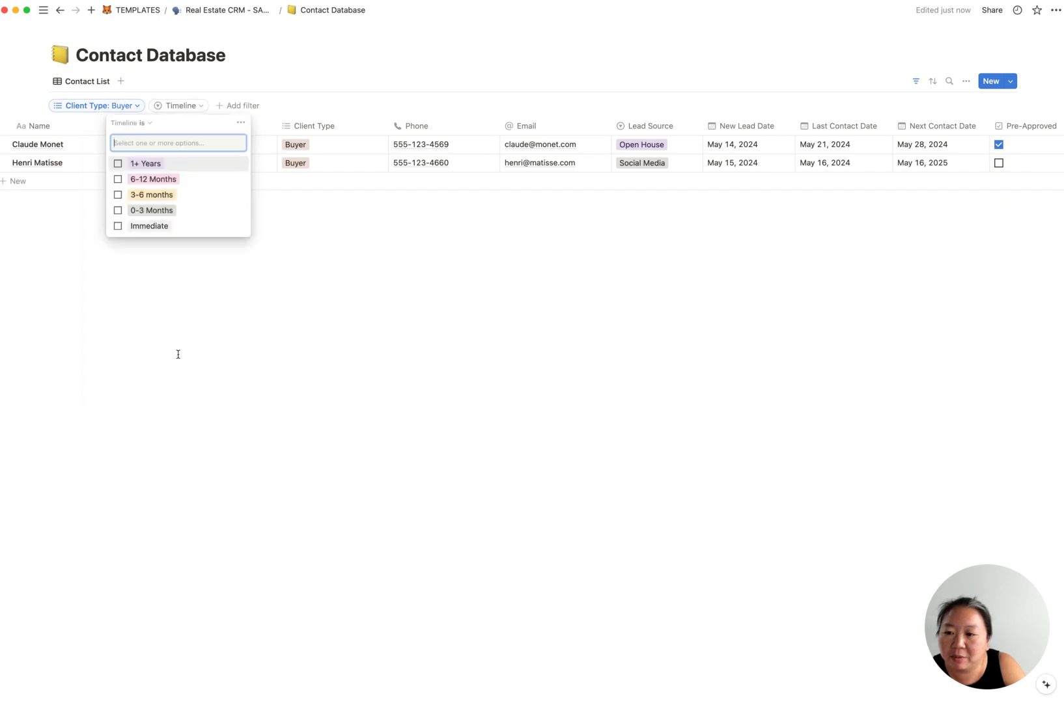
click(118, 210)
click(118, 195)
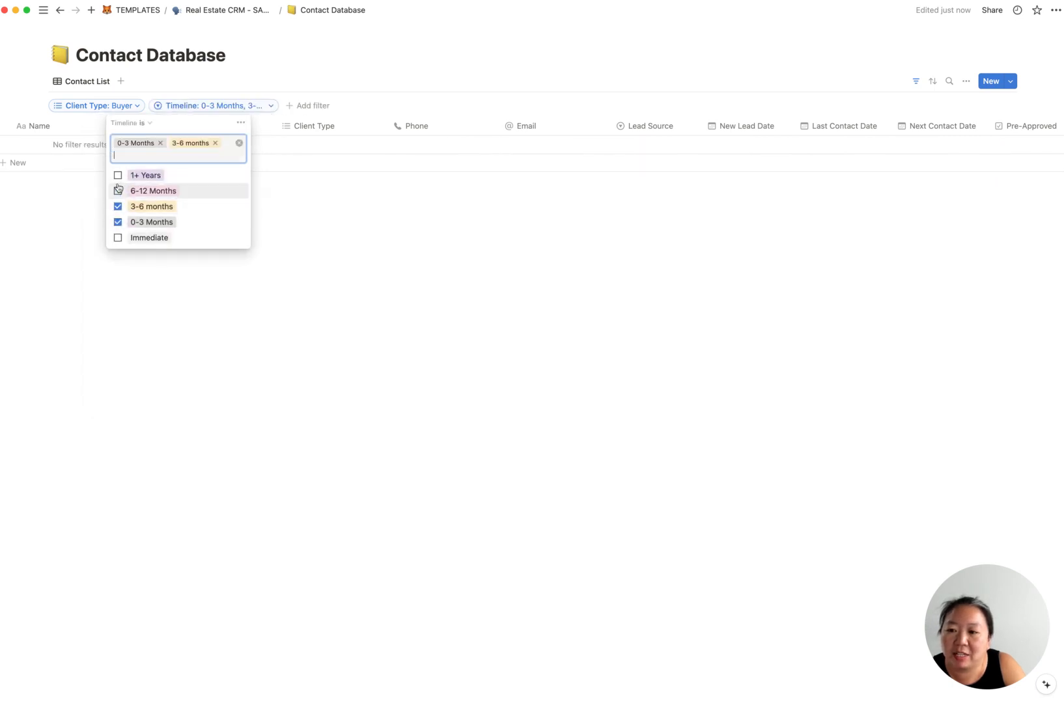
click(118, 177)
click(118, 175)
click(117, 190)
click(292, 352)
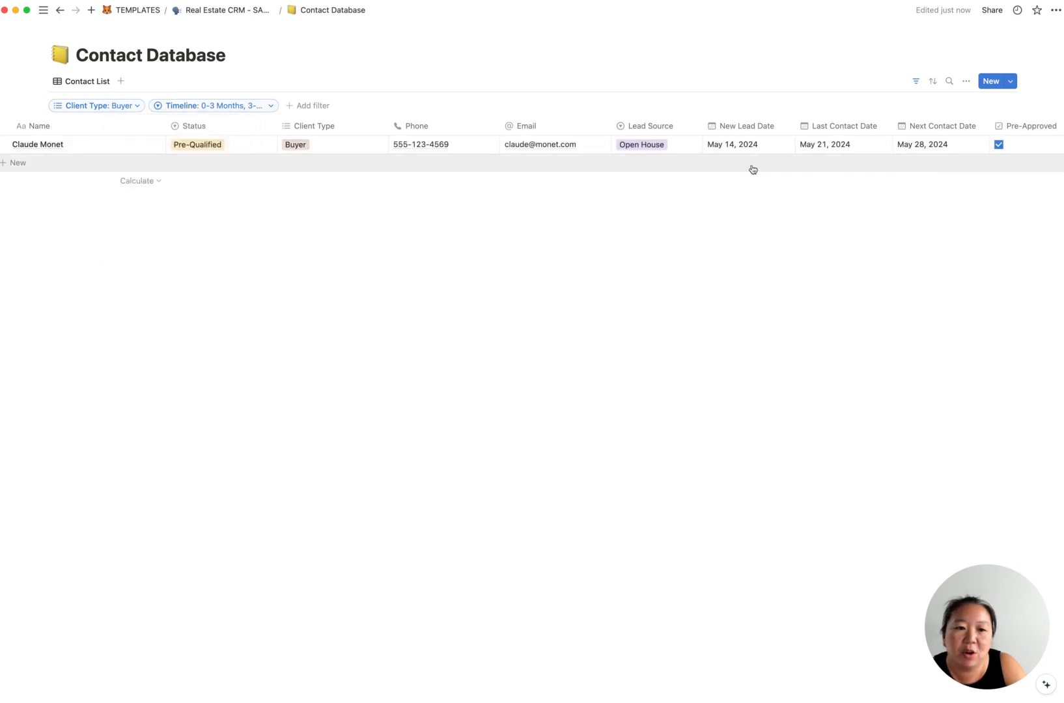
Clear the selected options of the Timeline filter and delete that filter
click(271, 108)
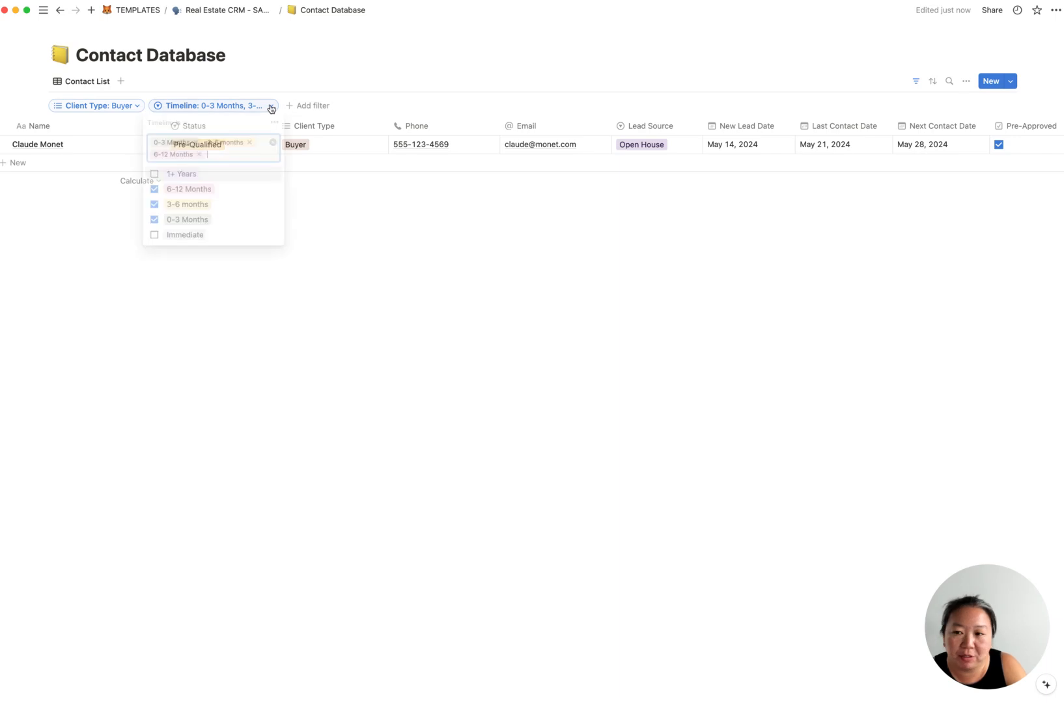
click(274, 146)
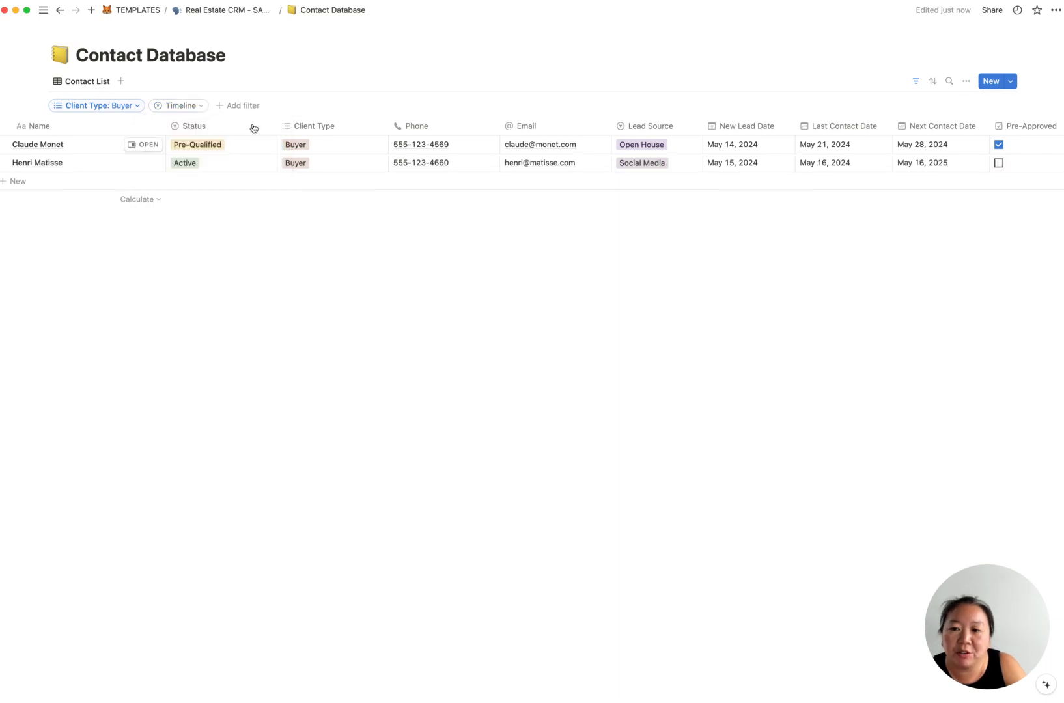
click(202, 108)
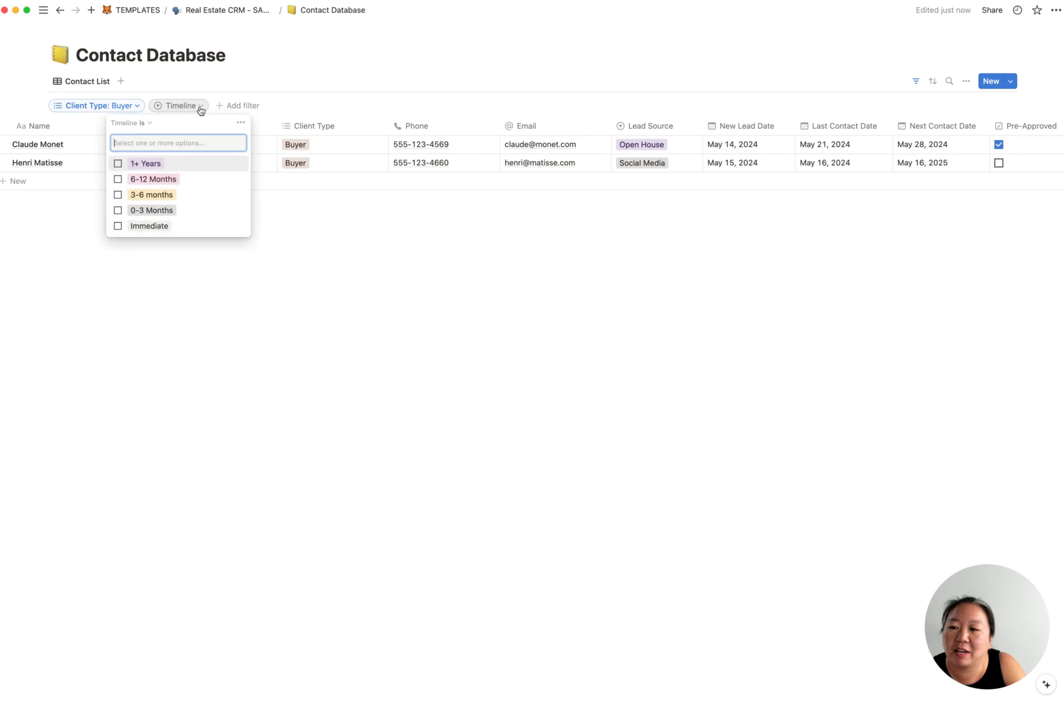
click(241, 122)
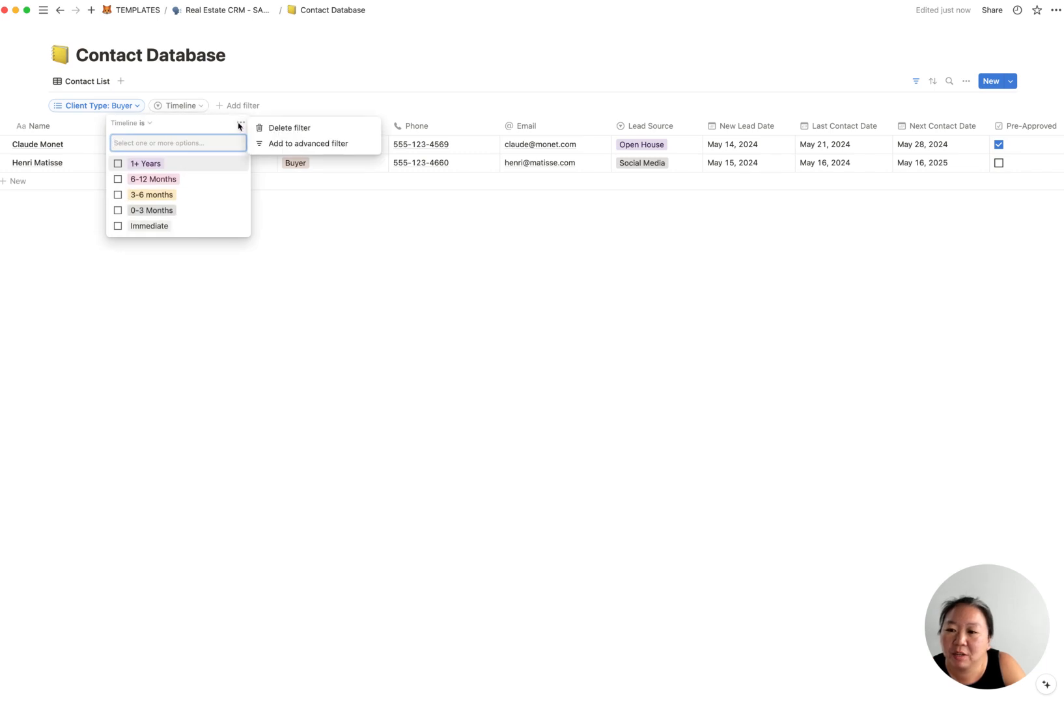
click(274, 129)
Add a Last Contact Date filter relative to today, set to the past 4 weeks
click(177, 106)
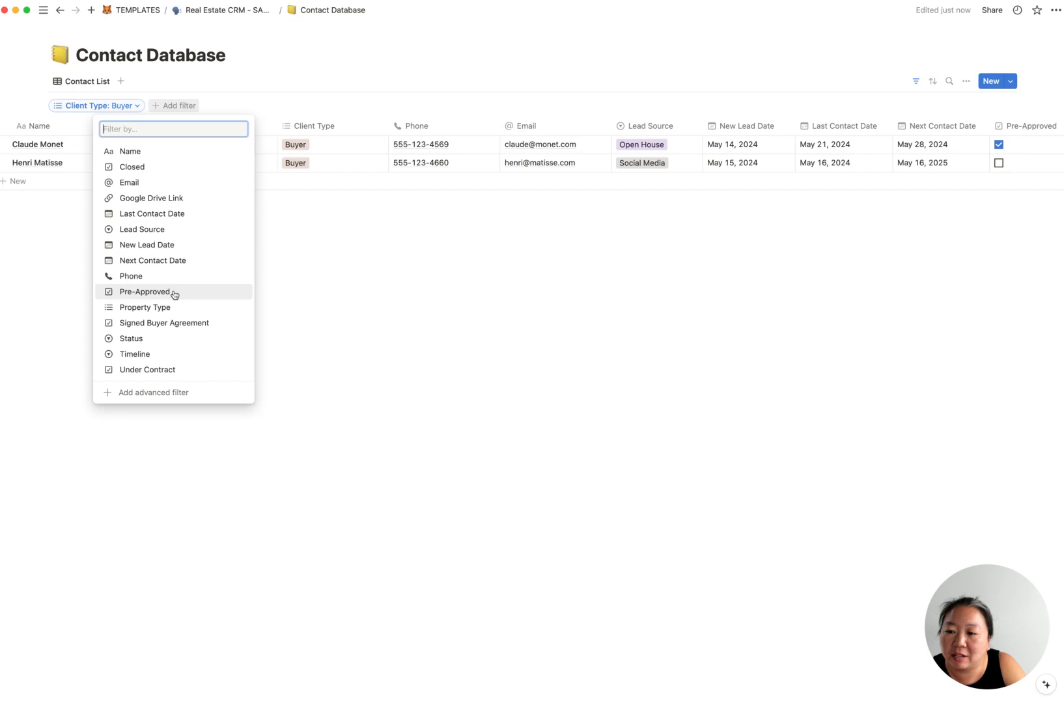
click(173, 214)
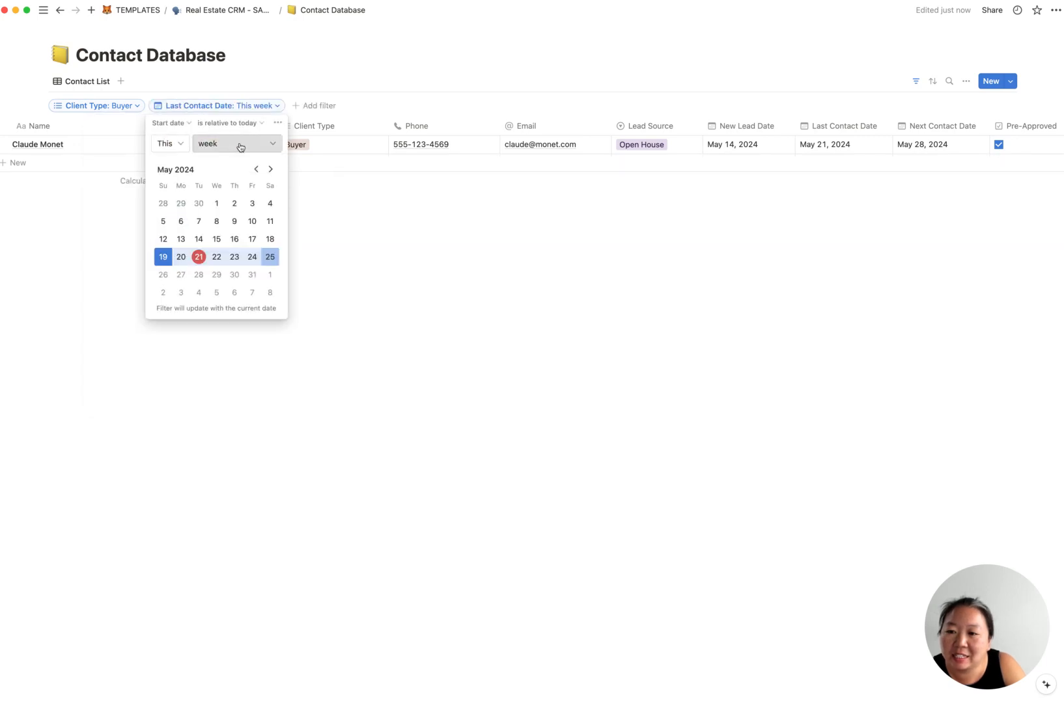
click(155, 145)
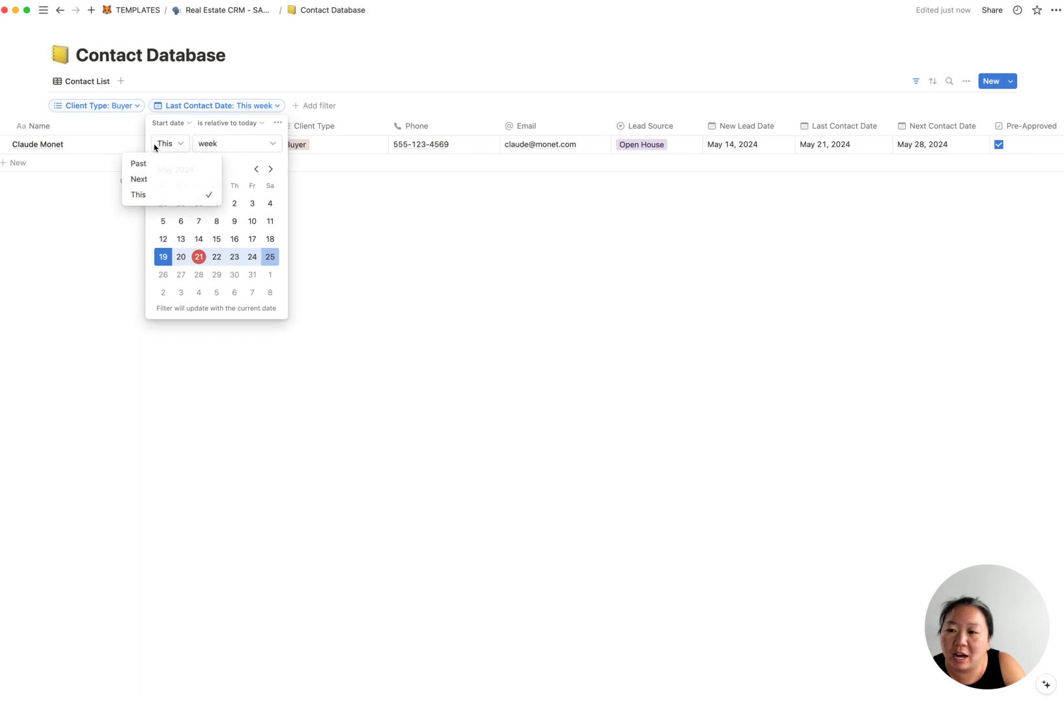
click(155, 163)
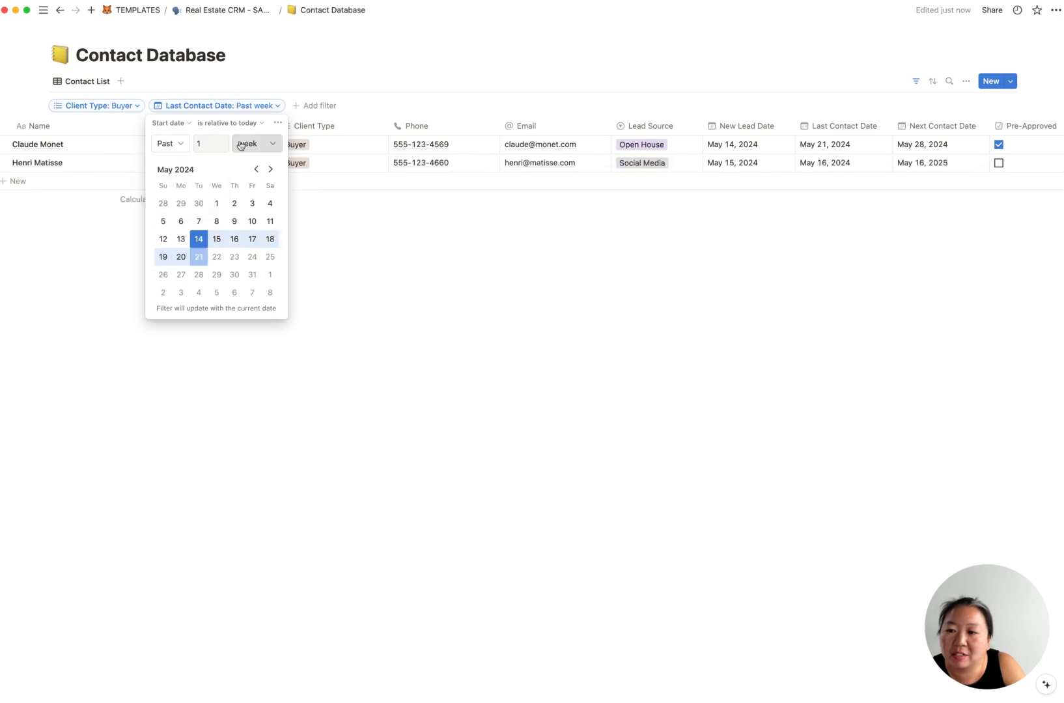
click(222, 142)
click(221, 141)
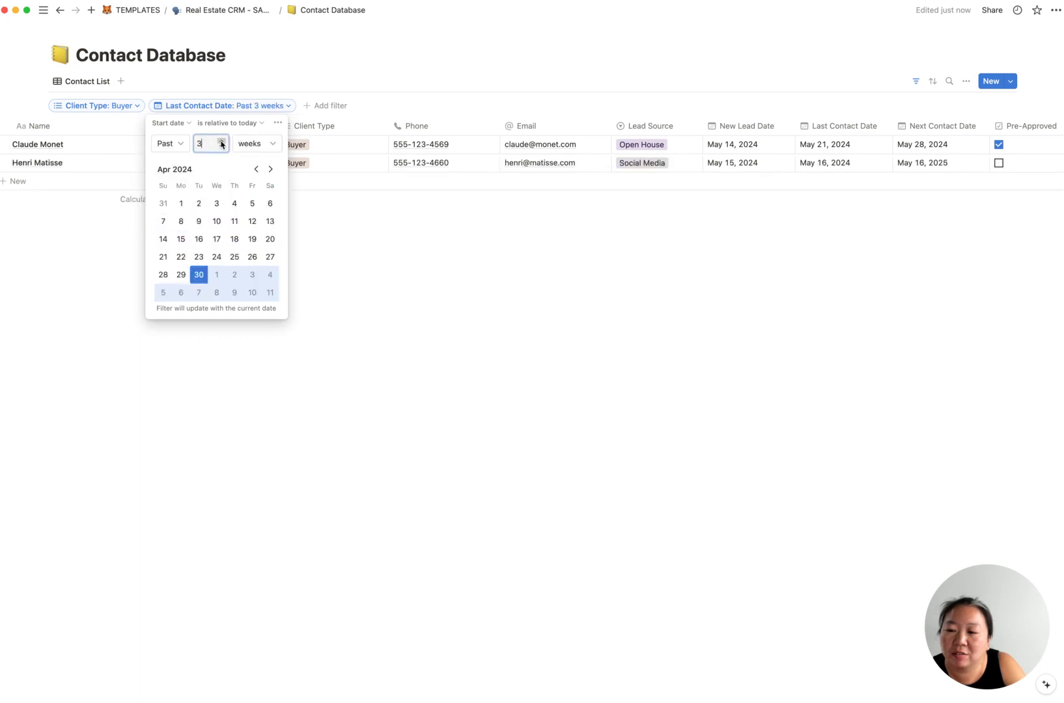
click(222, 142)
click(410, 276)
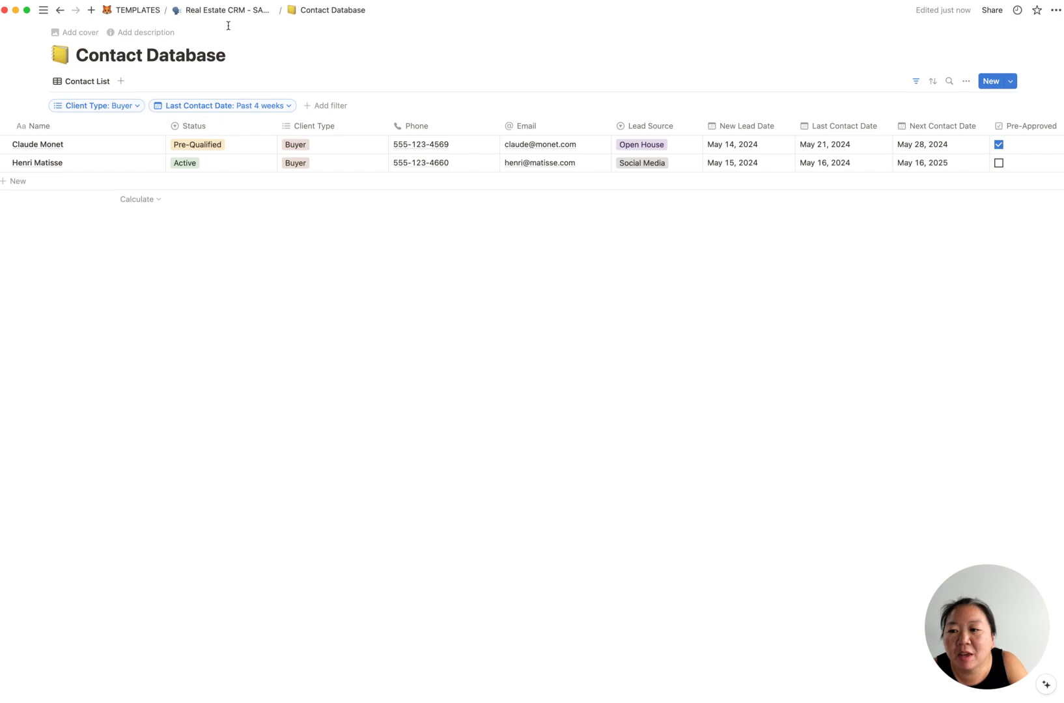
Return to the Real Estate CRM - SAMPLE page and review its Upcoming Contact List, Seller Pipeline and Buyer Pipeline sections
click(241, 12)
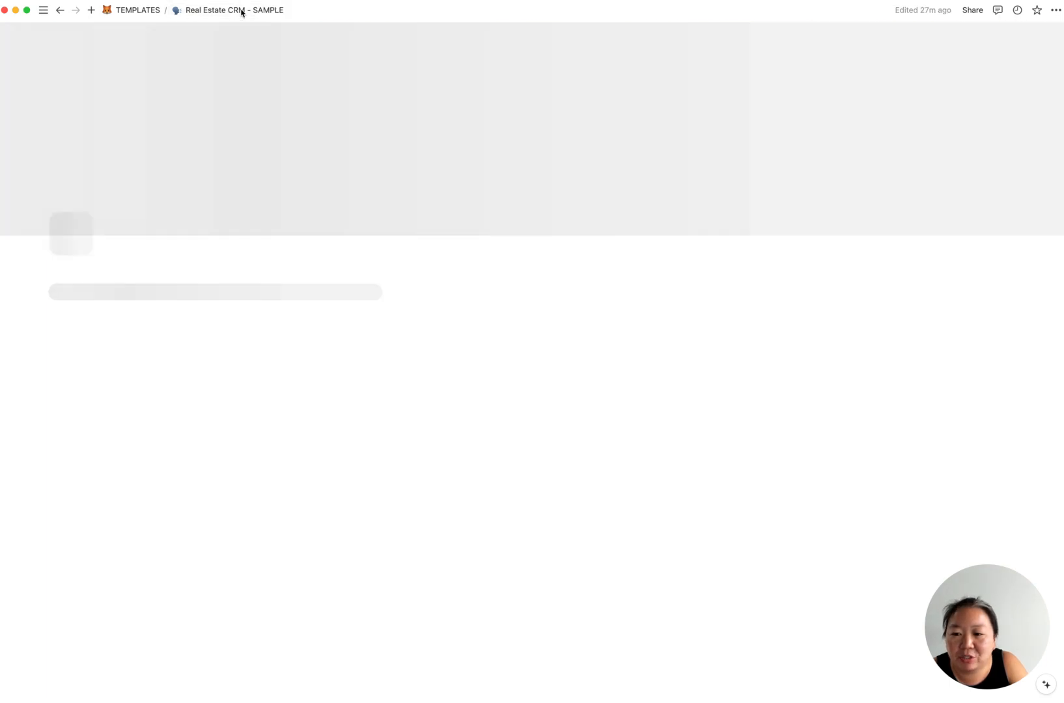
scroll(553, 267, down, 3)
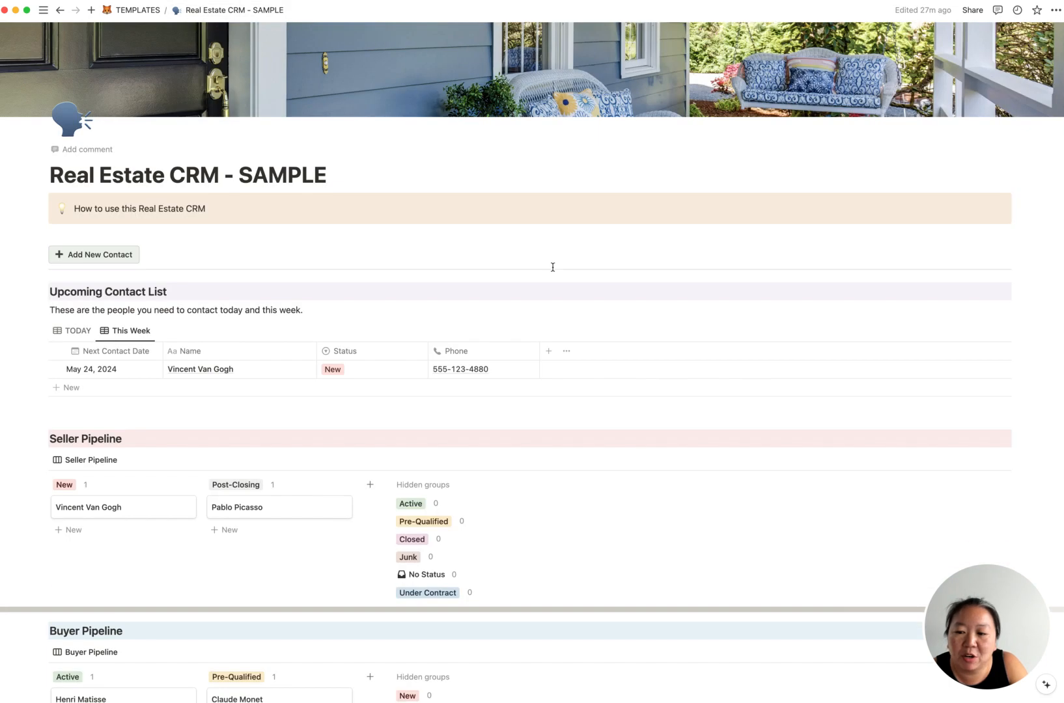
scroll(553, 267, down, 5)
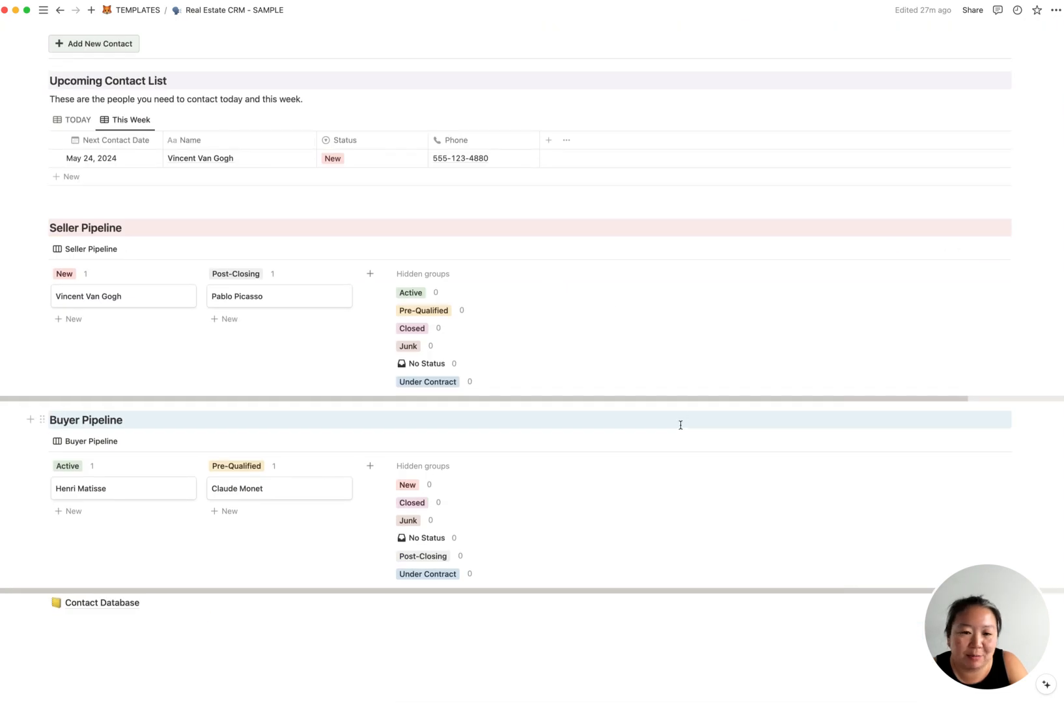
scroll(682, 422, up, 6)
scroll(696, 389, down, 6)
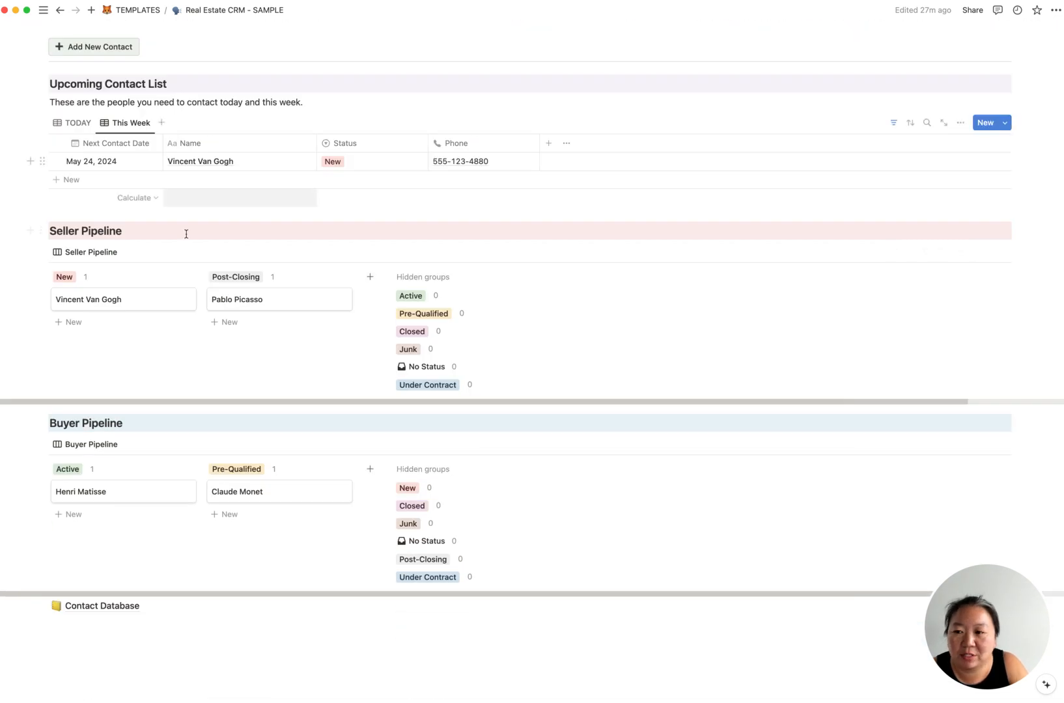
scroll(294, 278, up, 4)
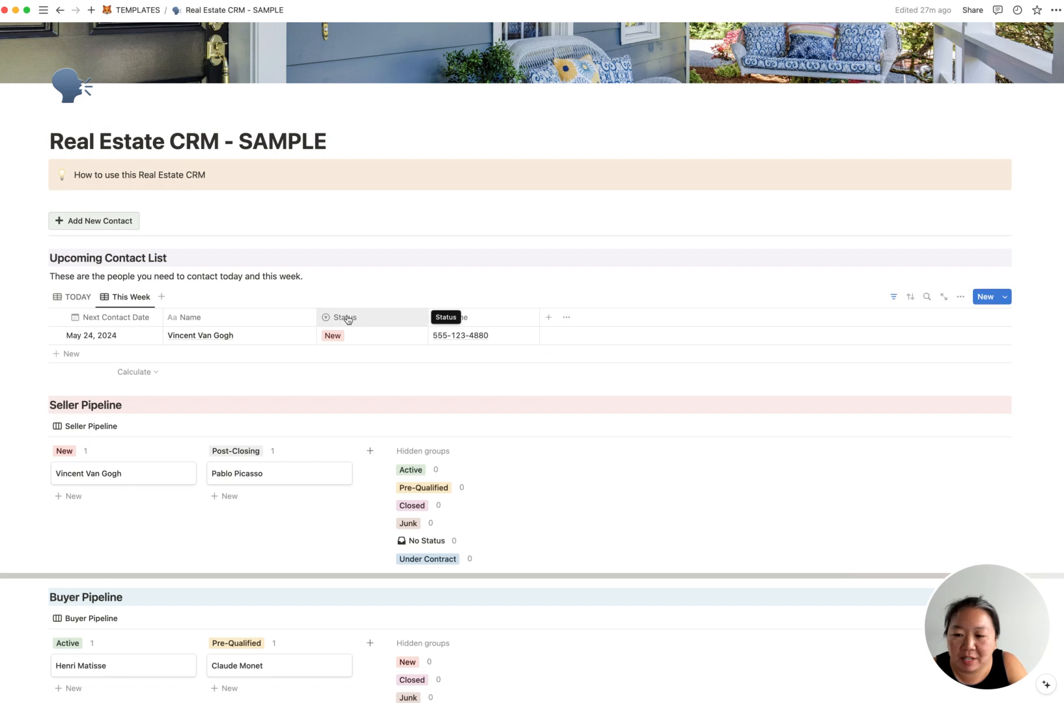
scroll(375, 333, down, 4)
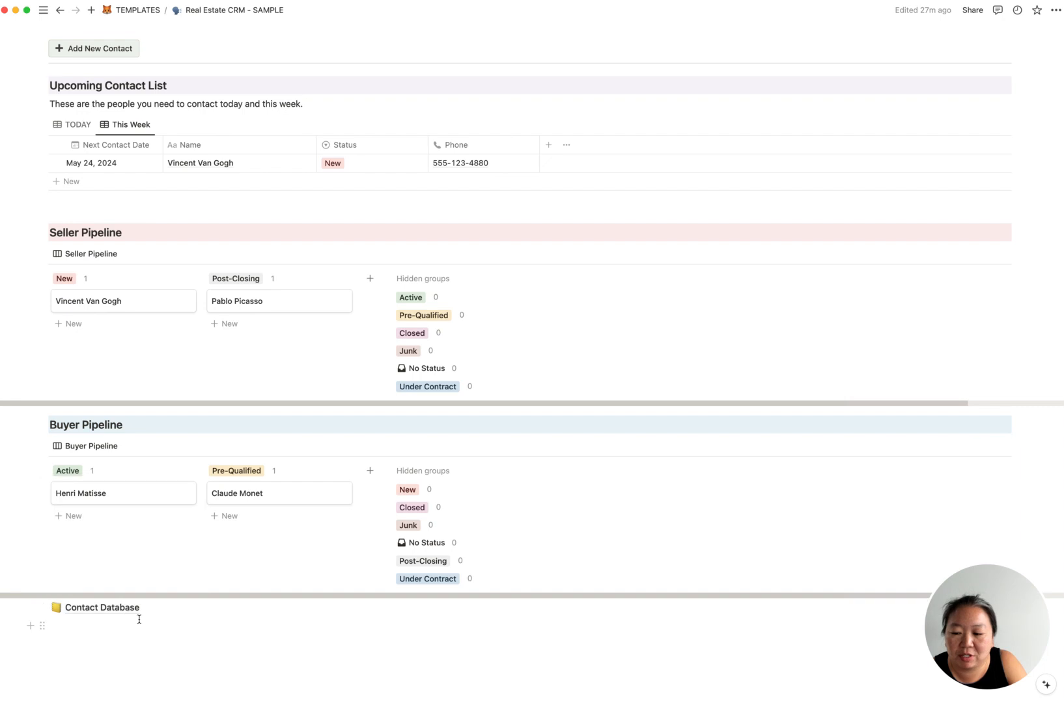
mouse_move(130, 615)
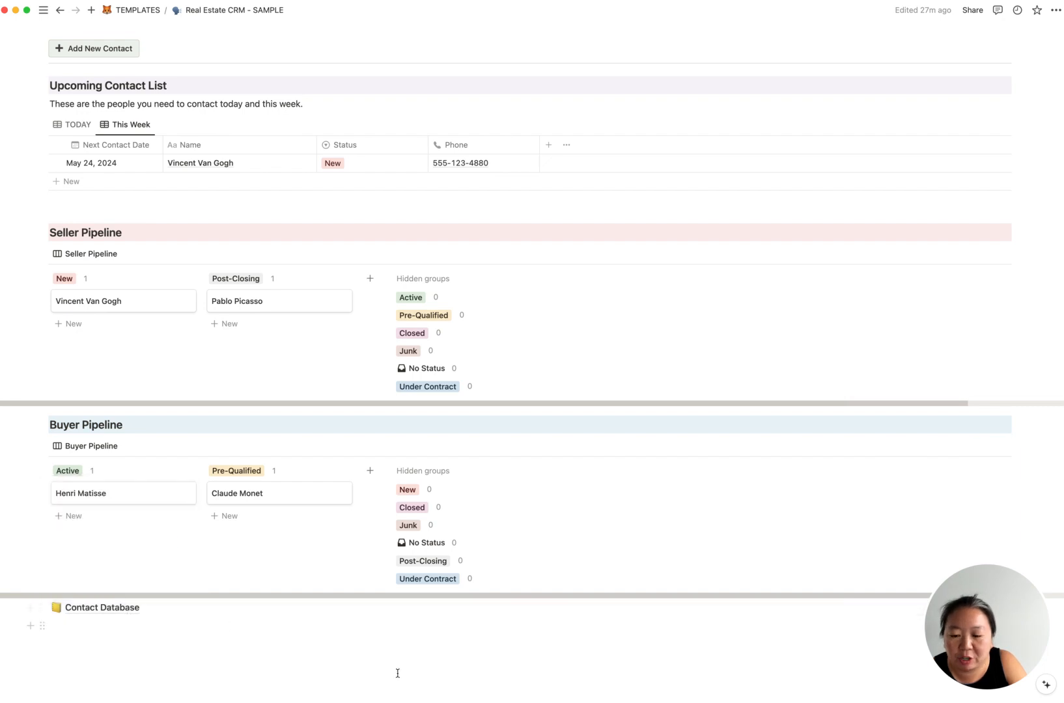
Duplicate the Upcoming Contact List heading and rename the upper copy Long Term List
scroll(322, 643, up, 5)
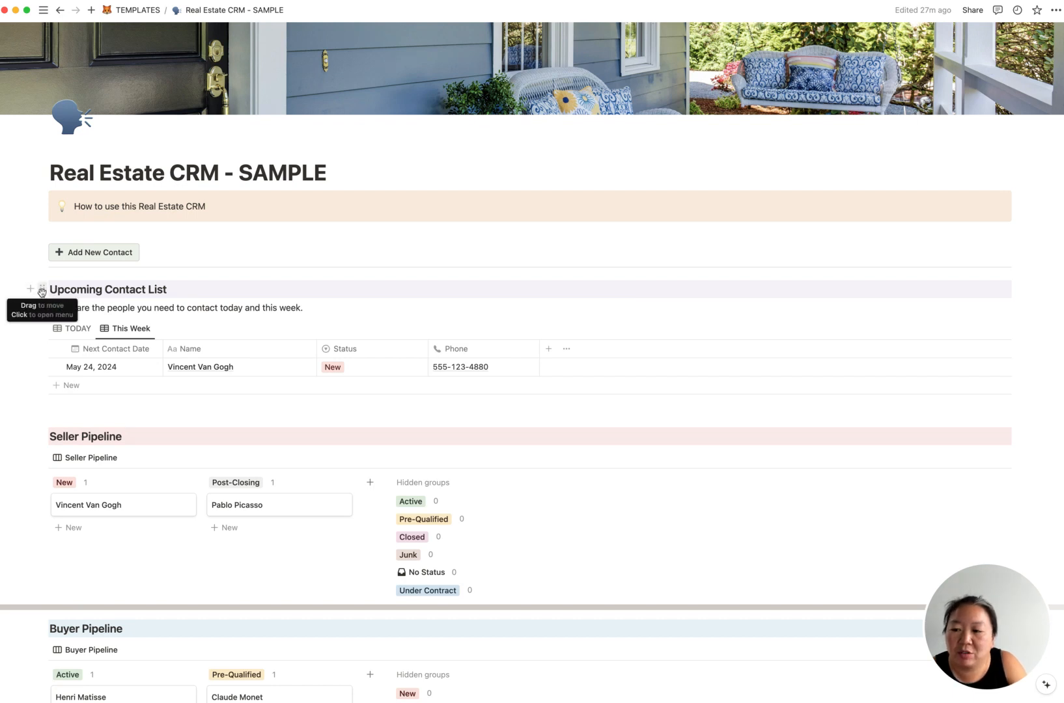
click(41, 289)
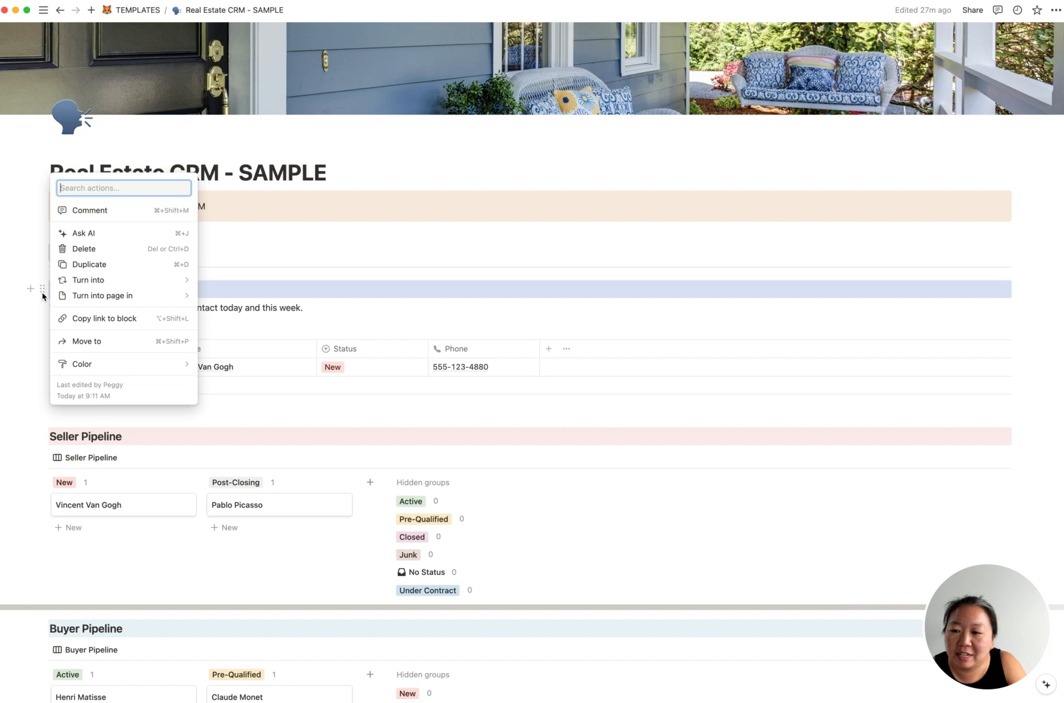
click(84, 264)
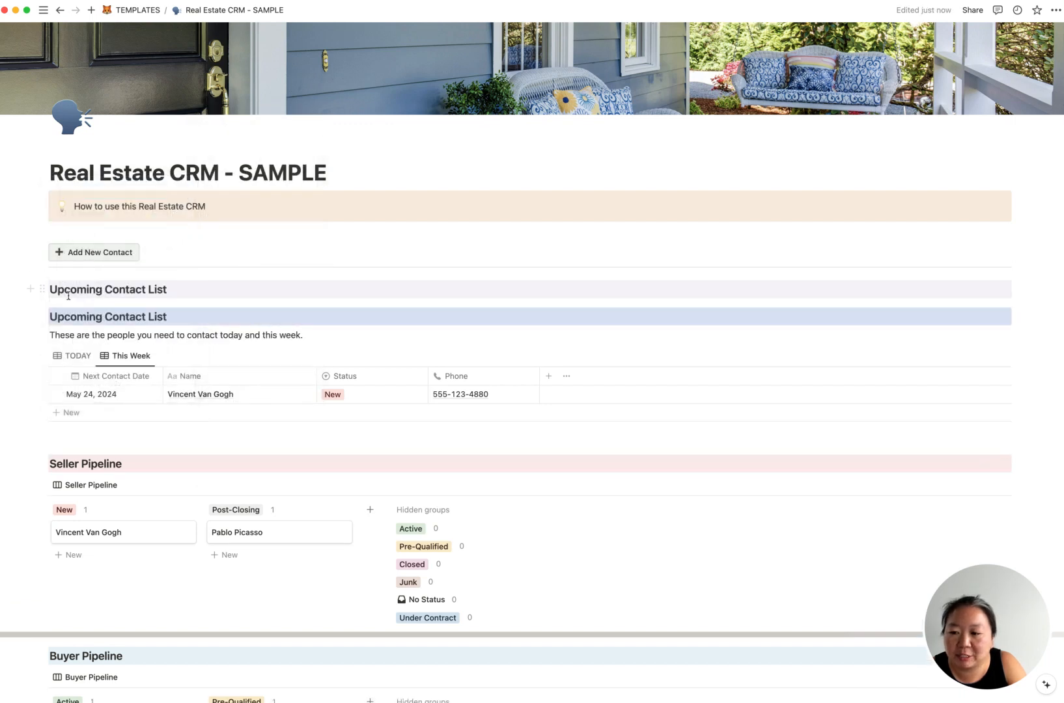
triple_click(112, 290)
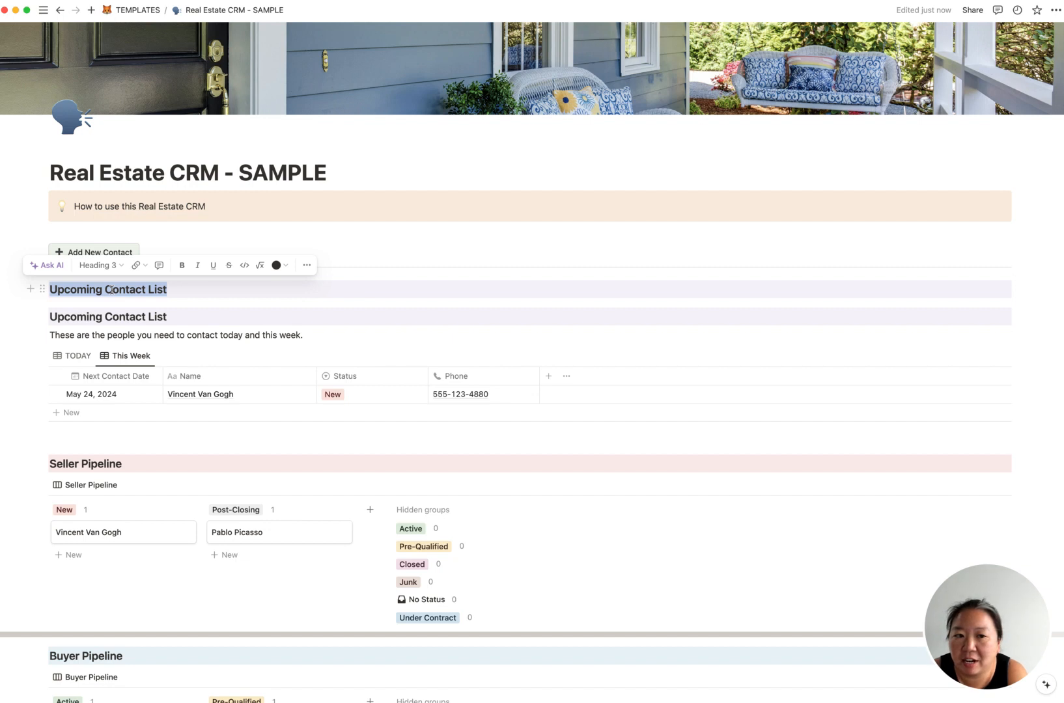
text(Long Term List)
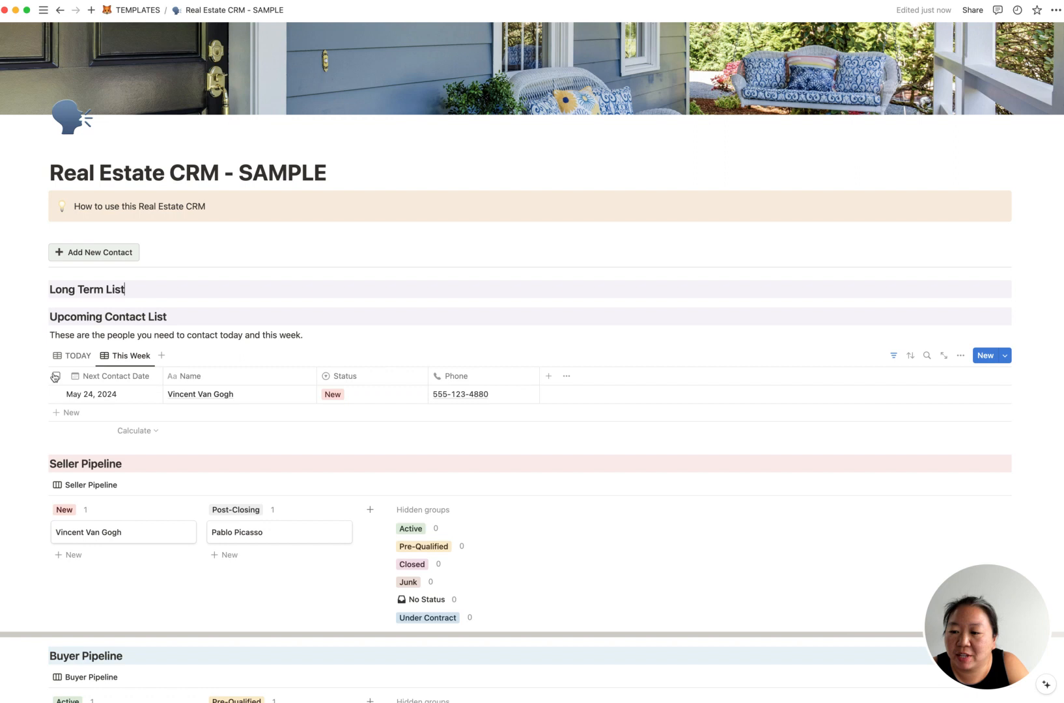
Duplicate the Upcoming Contact List table and move the copy directly beneath the Long Term List heading
click(41, 357)
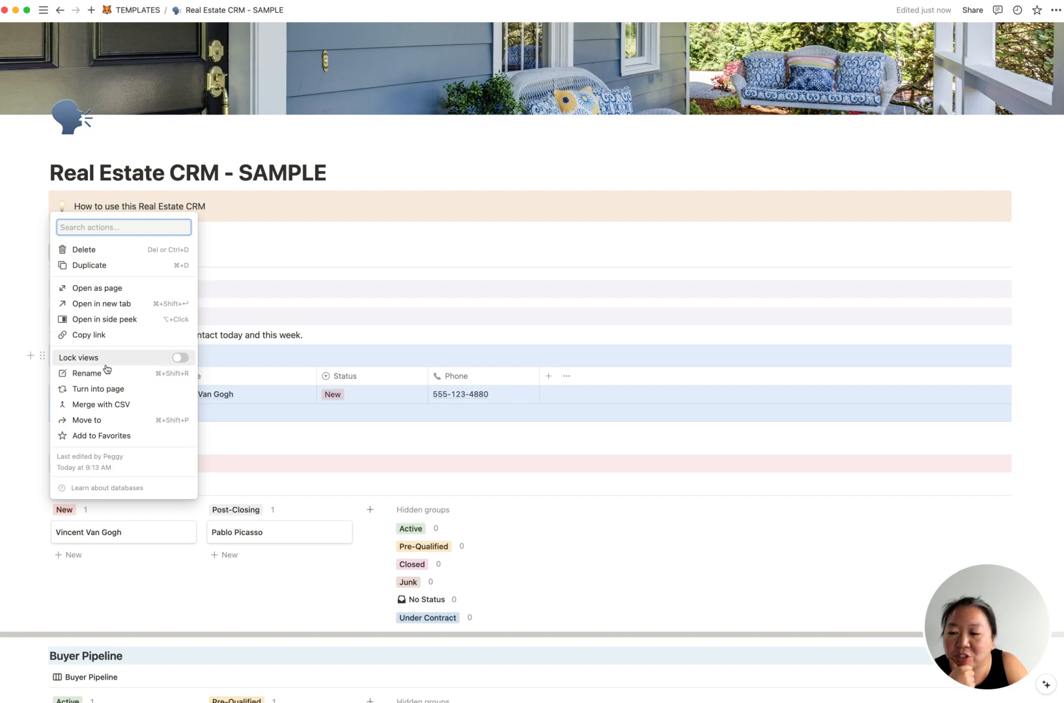
click(115, 266)
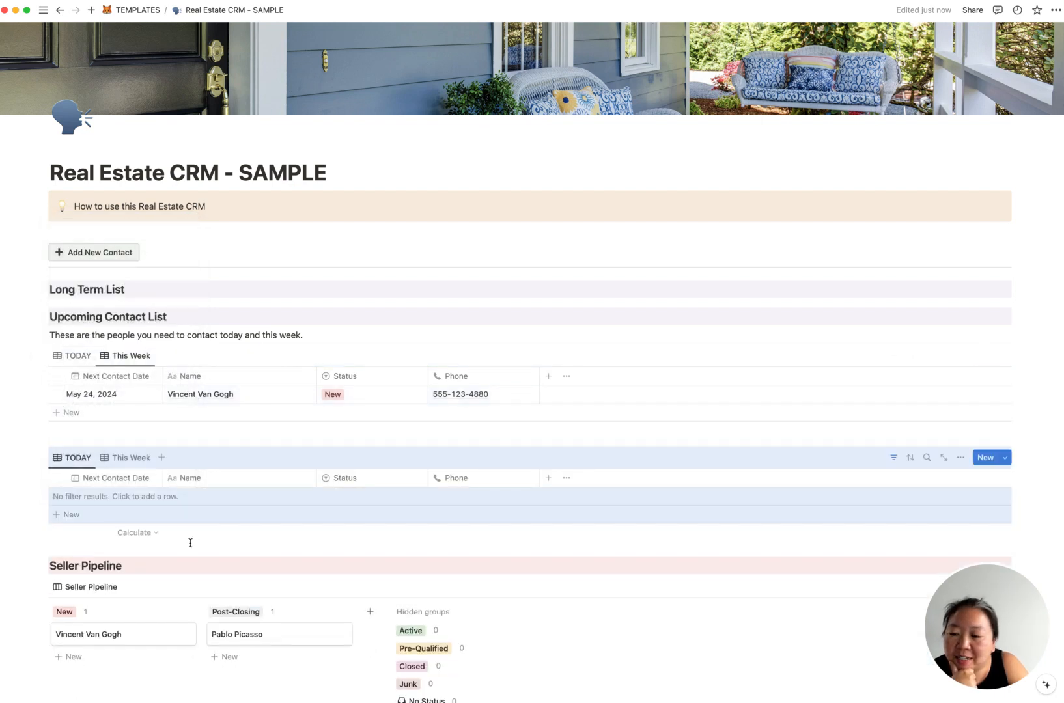
drag(41, 457, 51, 306)
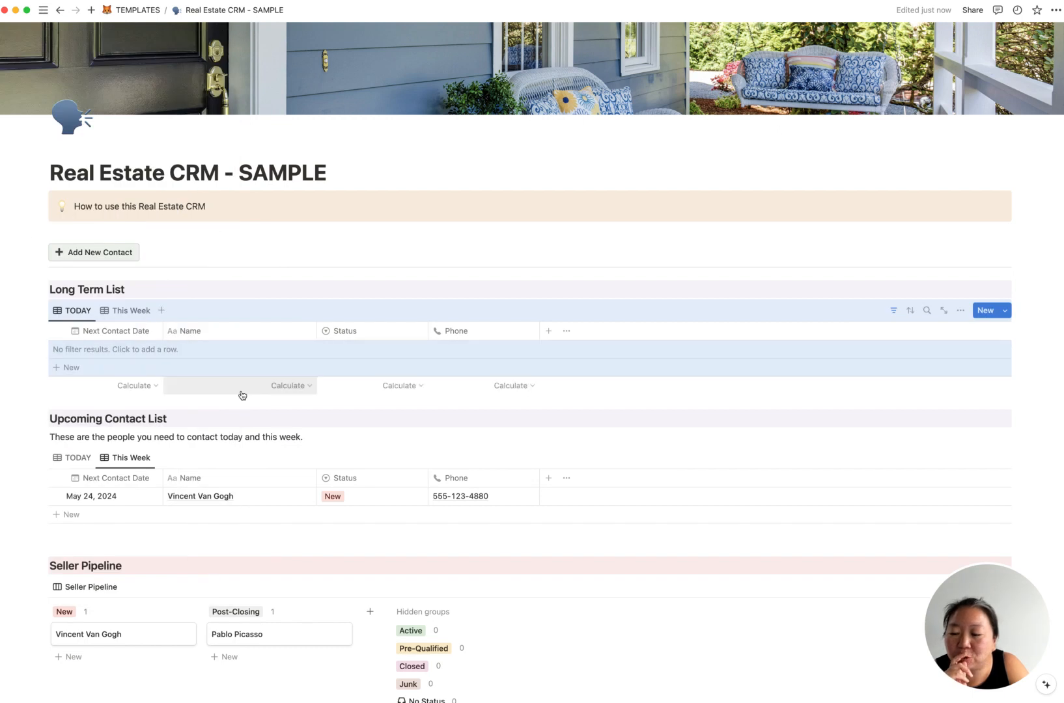
Delete the This Week view from the table under Long Term List
click(130, 313)
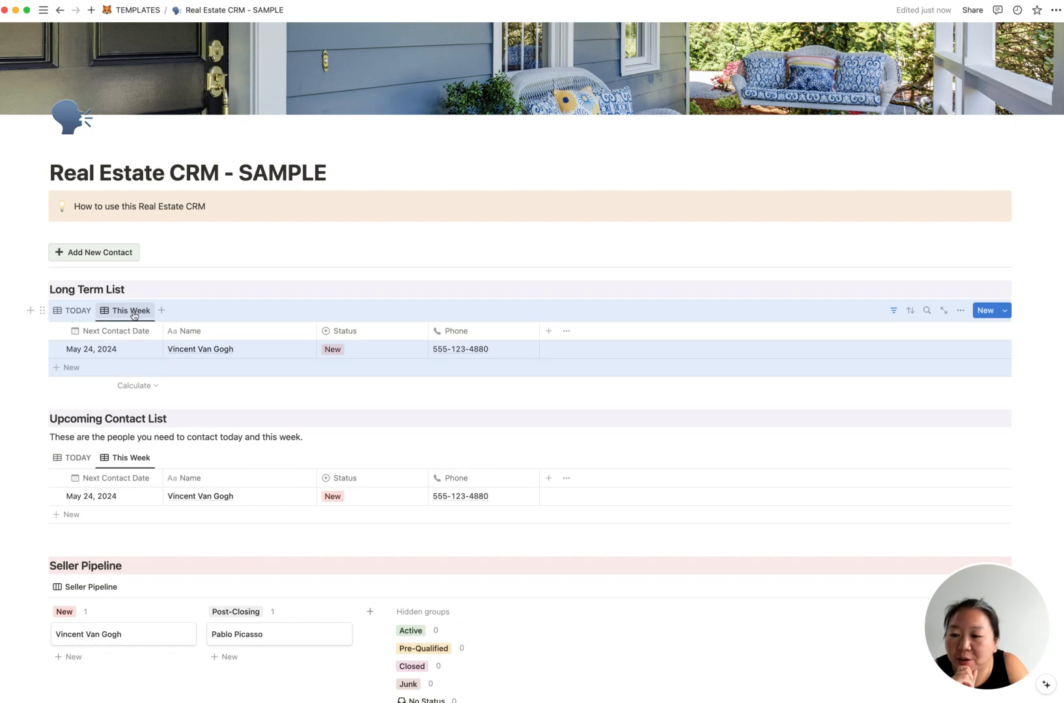
click(134, 315)
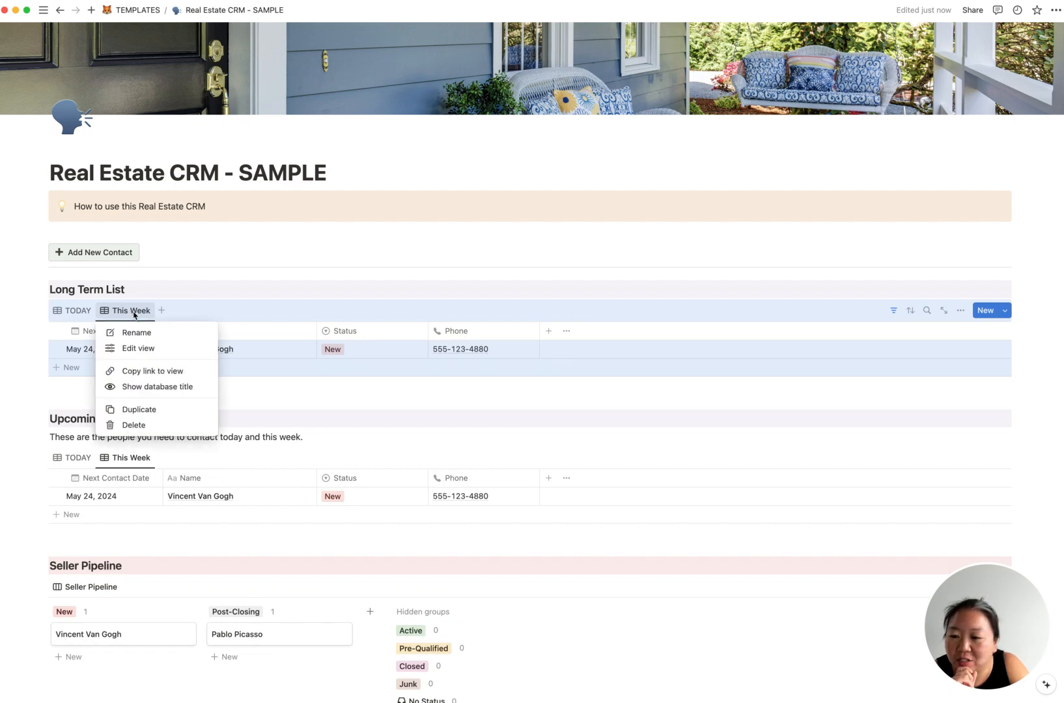
click(148, 426)
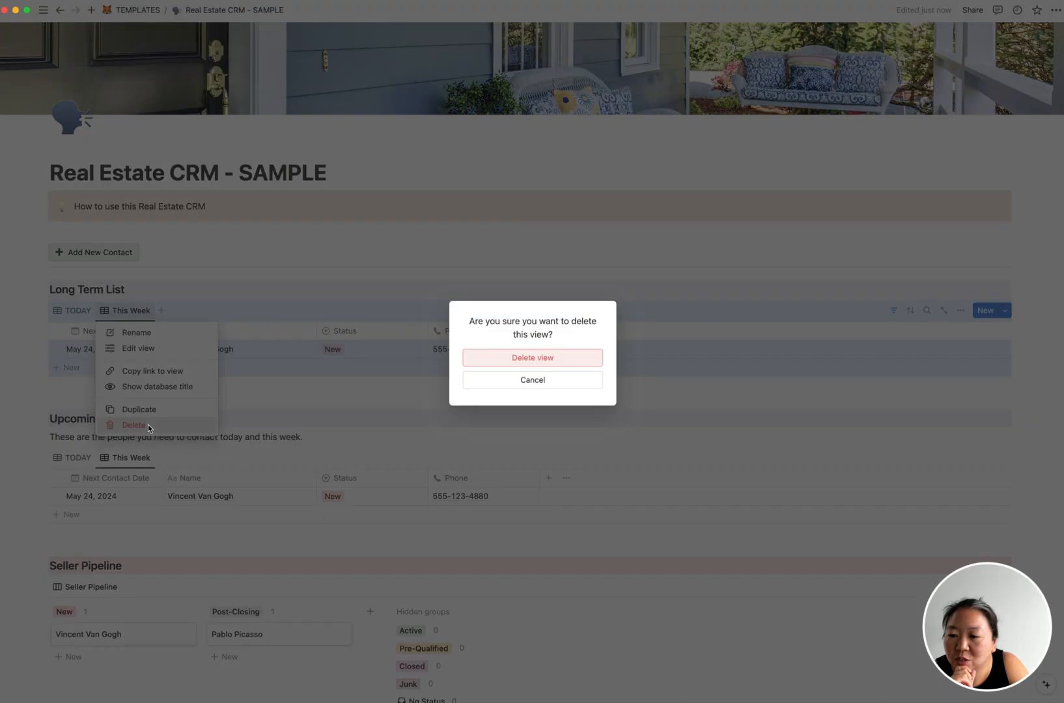
click(513, 358)
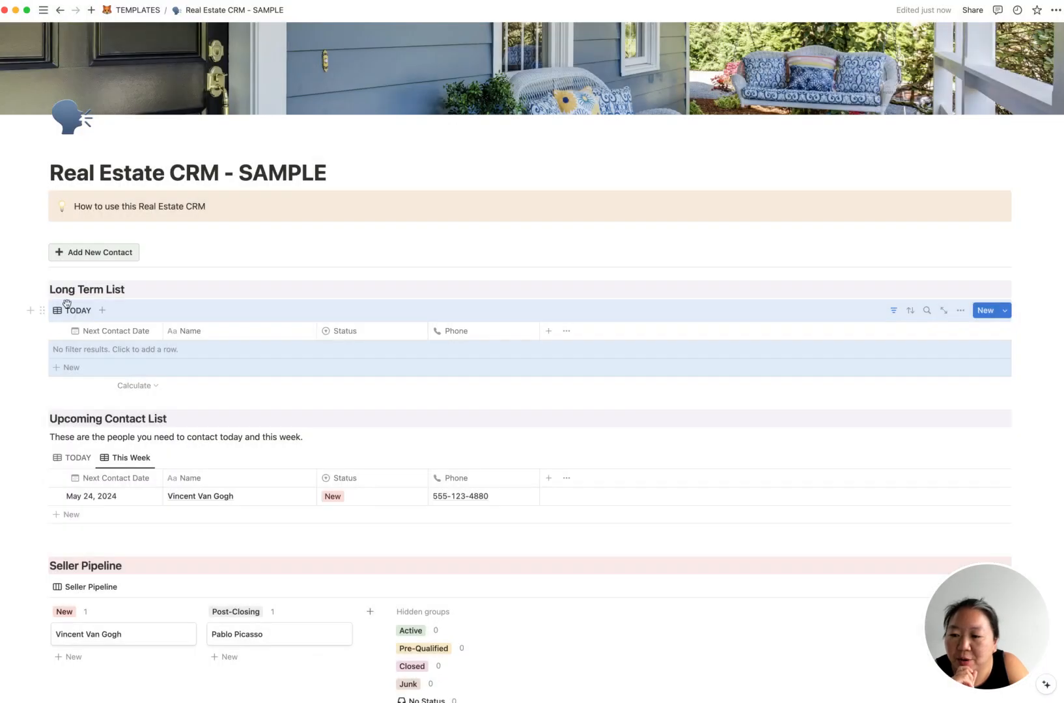
Rename the TODAY view under Long Term List as 1+ Years Out
click(73, 313)
click(80, 332)
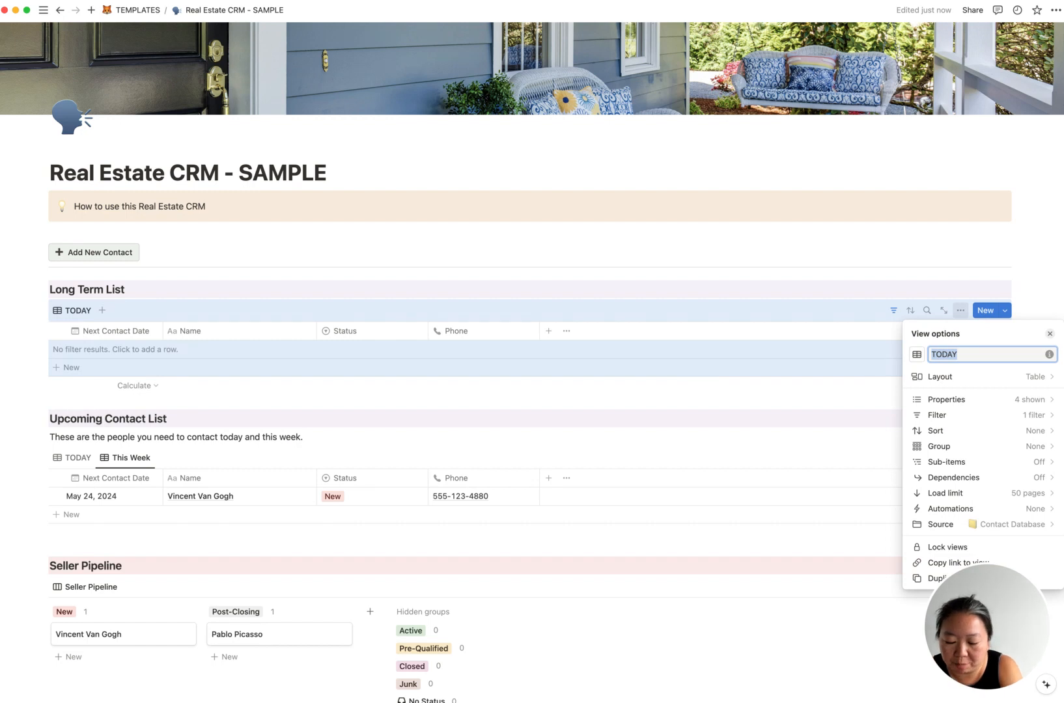
text(1+ Years Out)
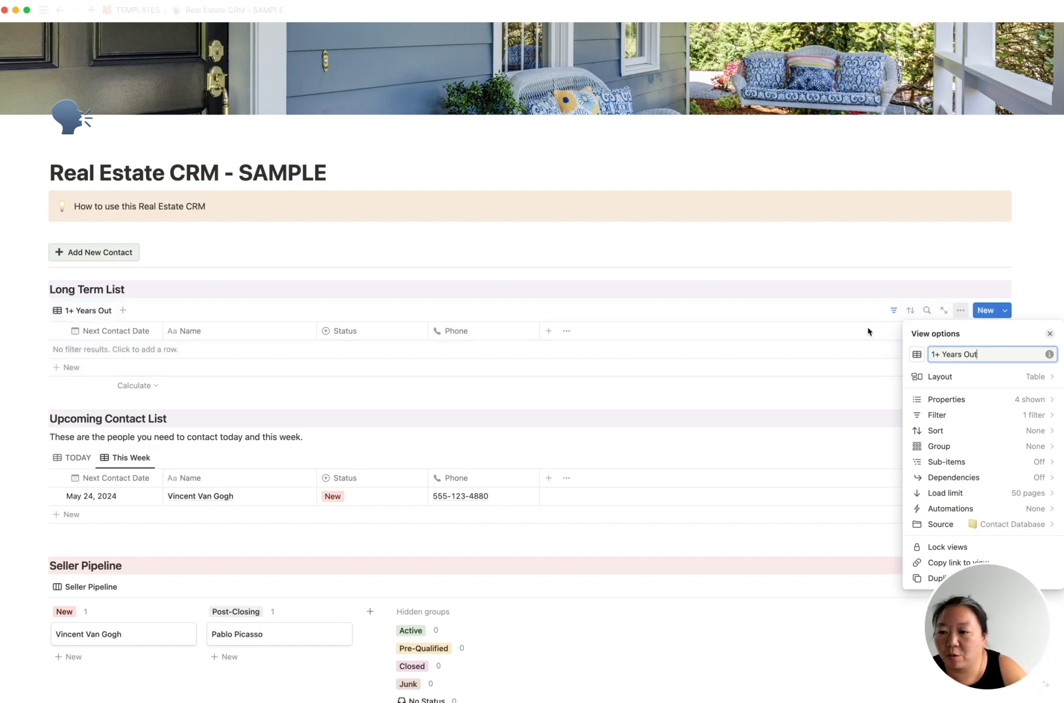
click(144, 335)
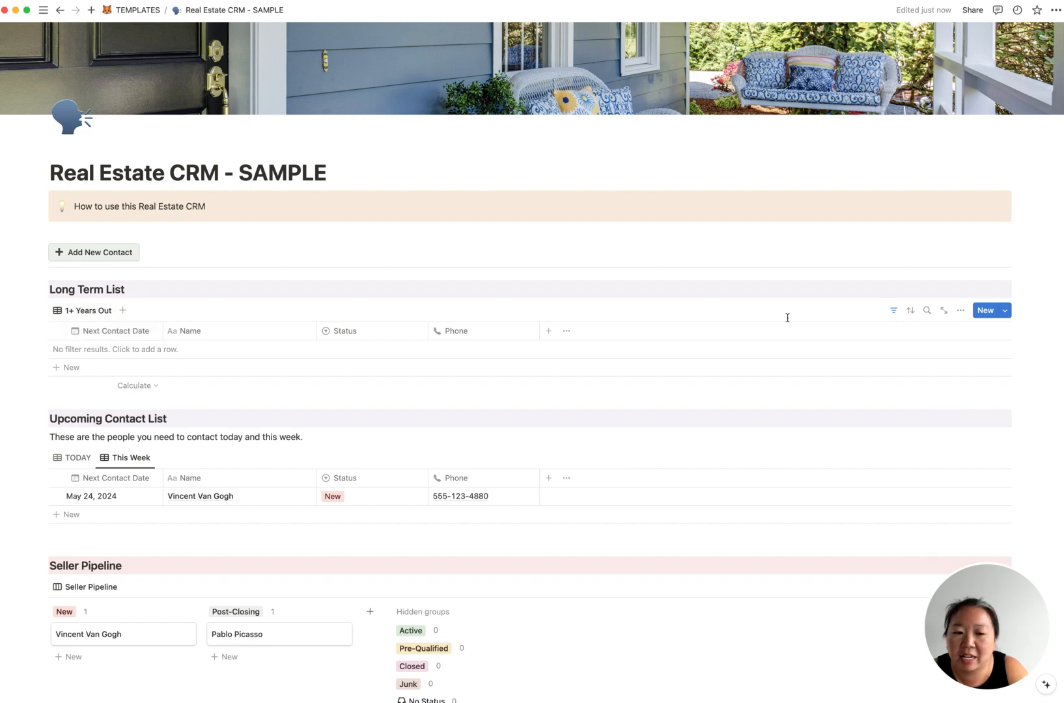
Delete the Next Contact Date filter from the 1+ Years Out view
click(892, 310)
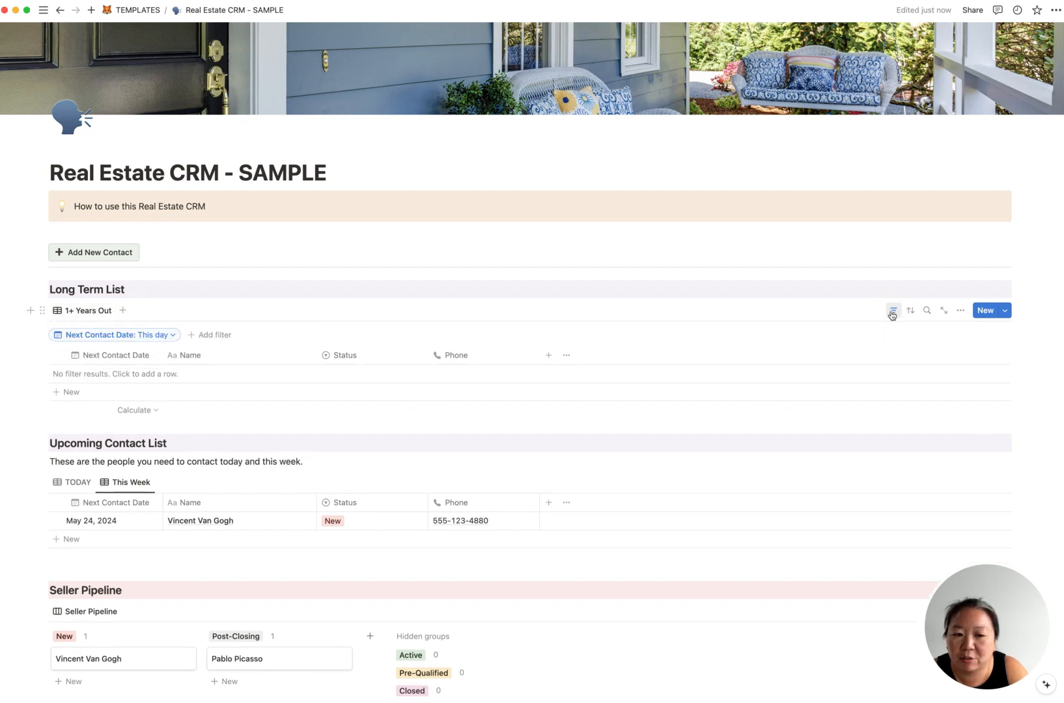
click(169, 336)
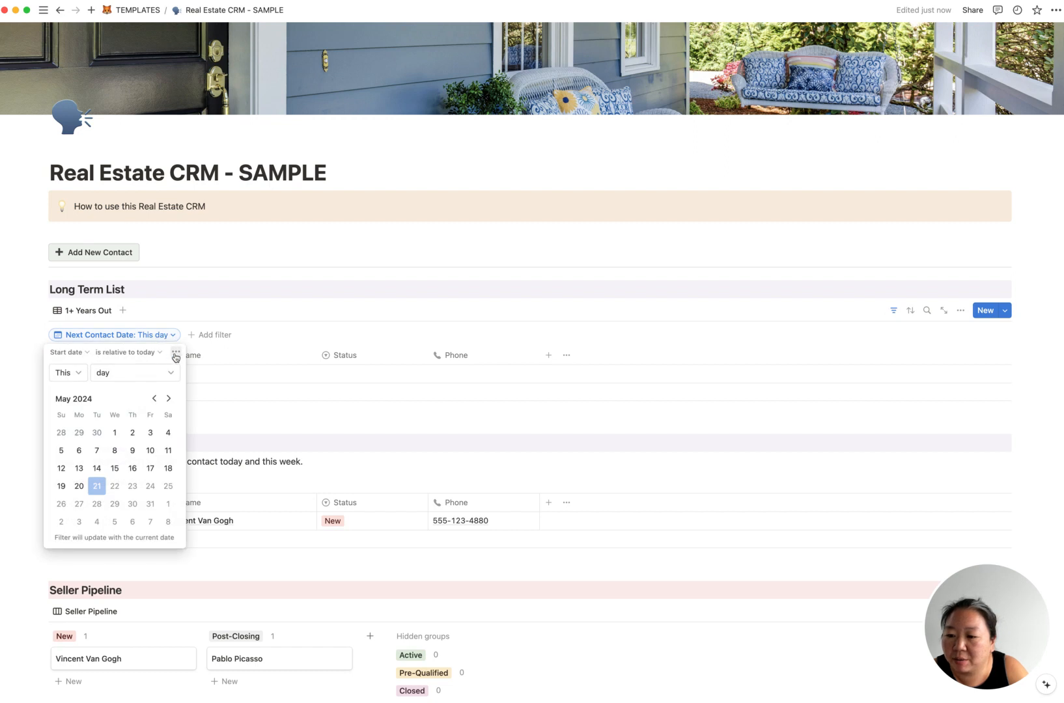
click(176, 352)
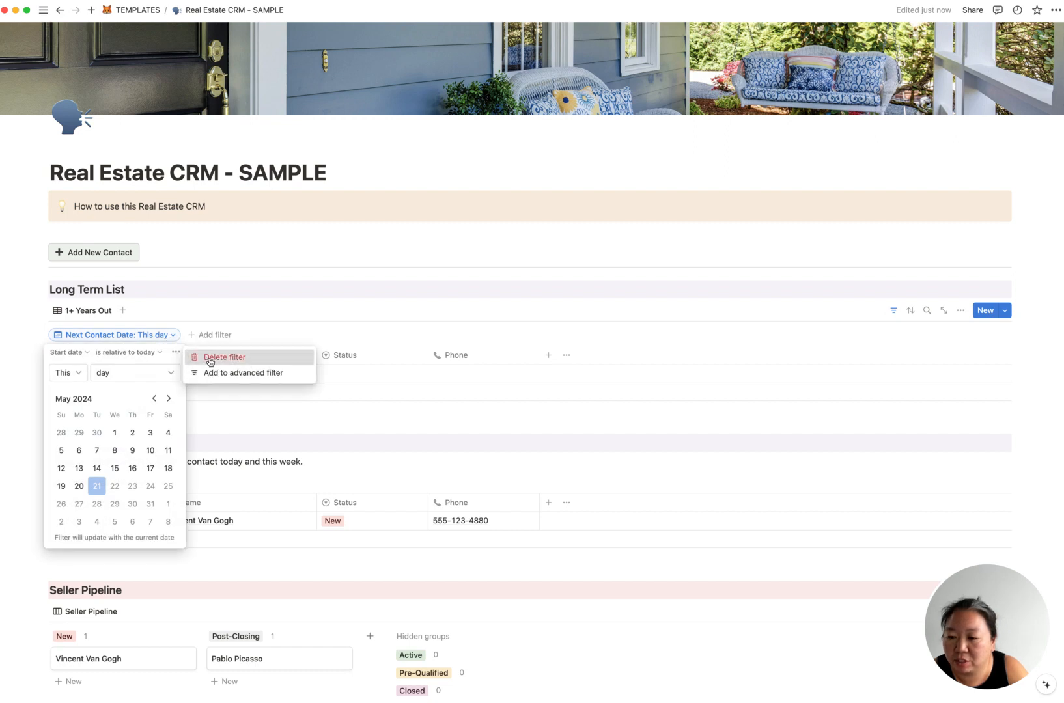
click(209, 359)
Add a Timeline filter set to 1+ Years to the Long Term List table
click(78, 335)
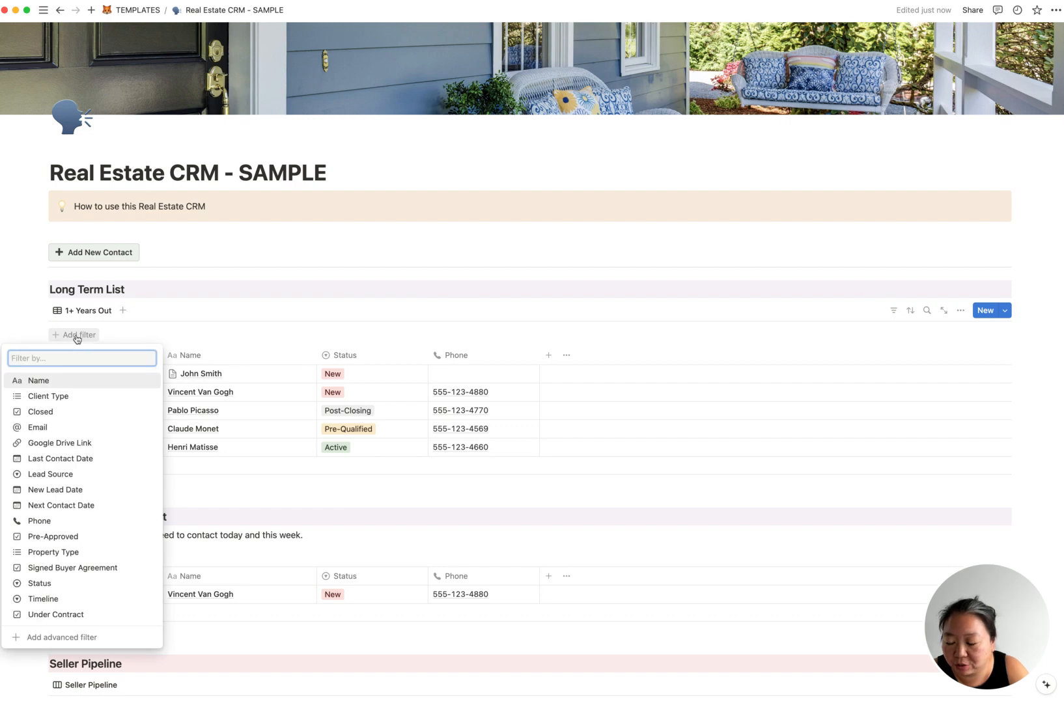
click(70, 599)
click(45, 393)
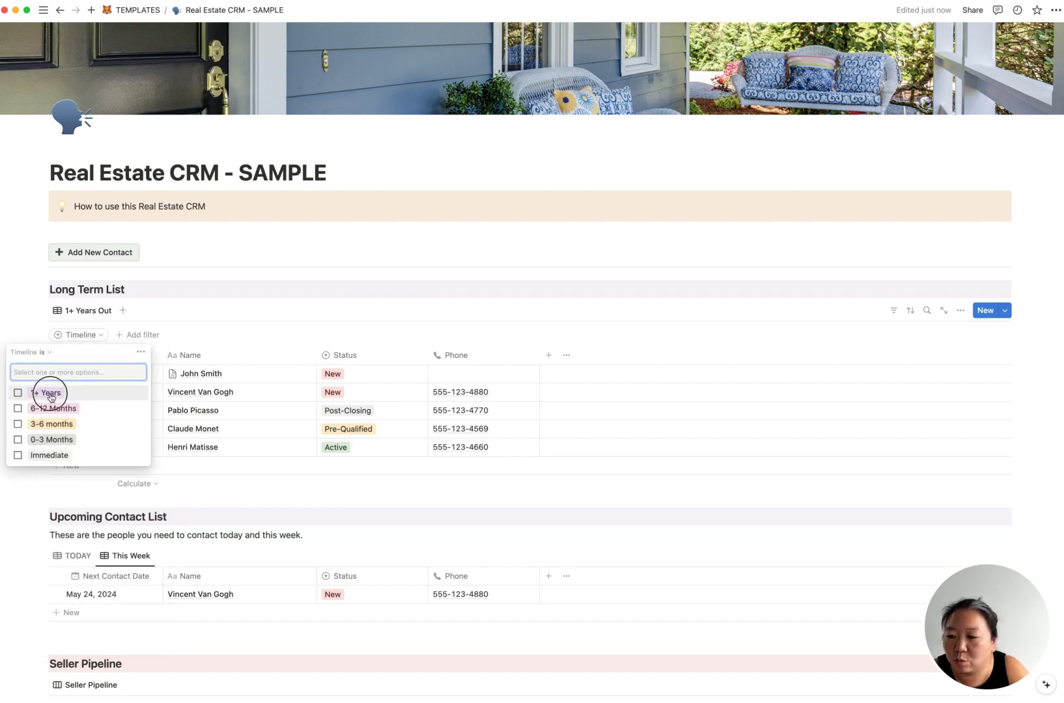
click(262, 335)
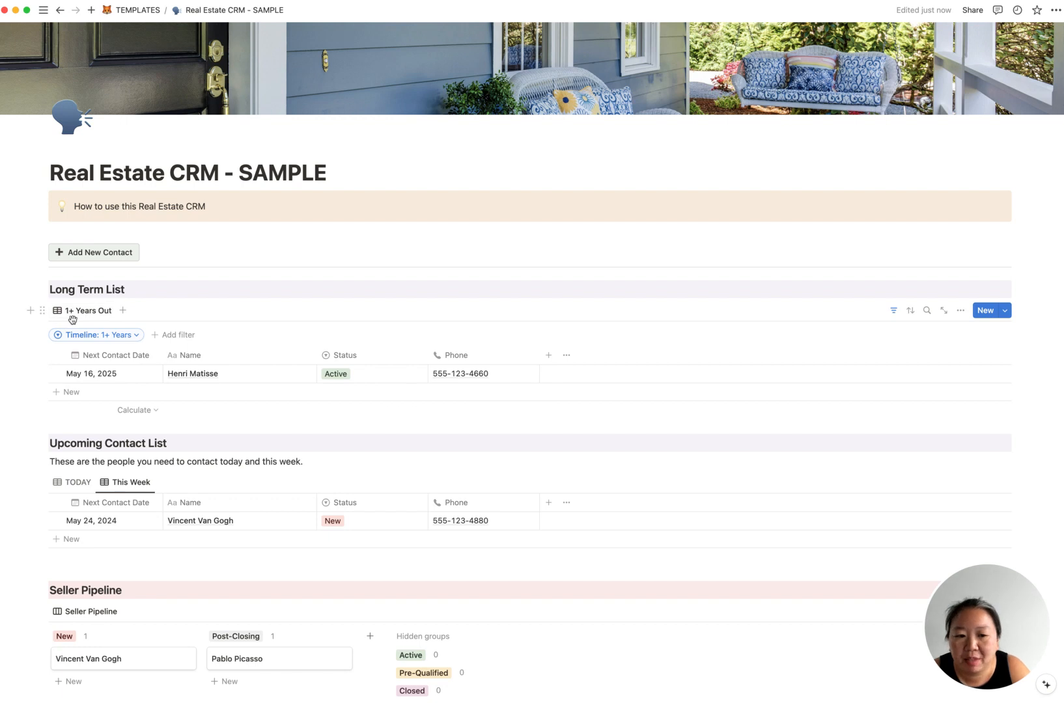
In the 1+ Years Out table, hide Next Contact Date and show Lead Source as the column directly after Name
click(961, 312)
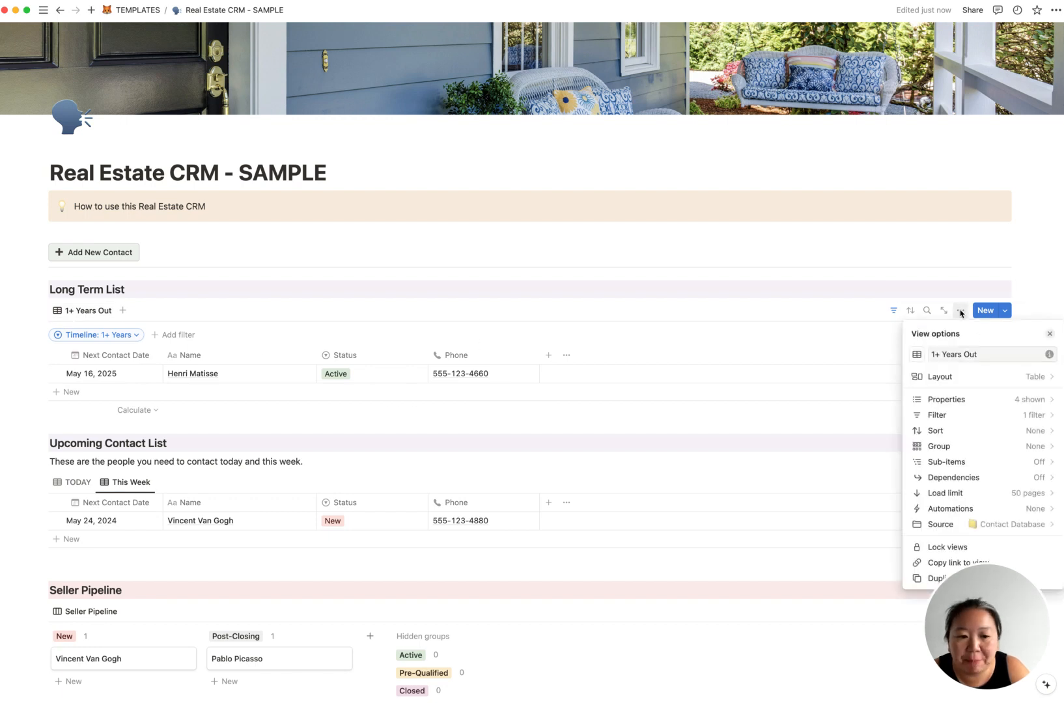
click(948, 404)
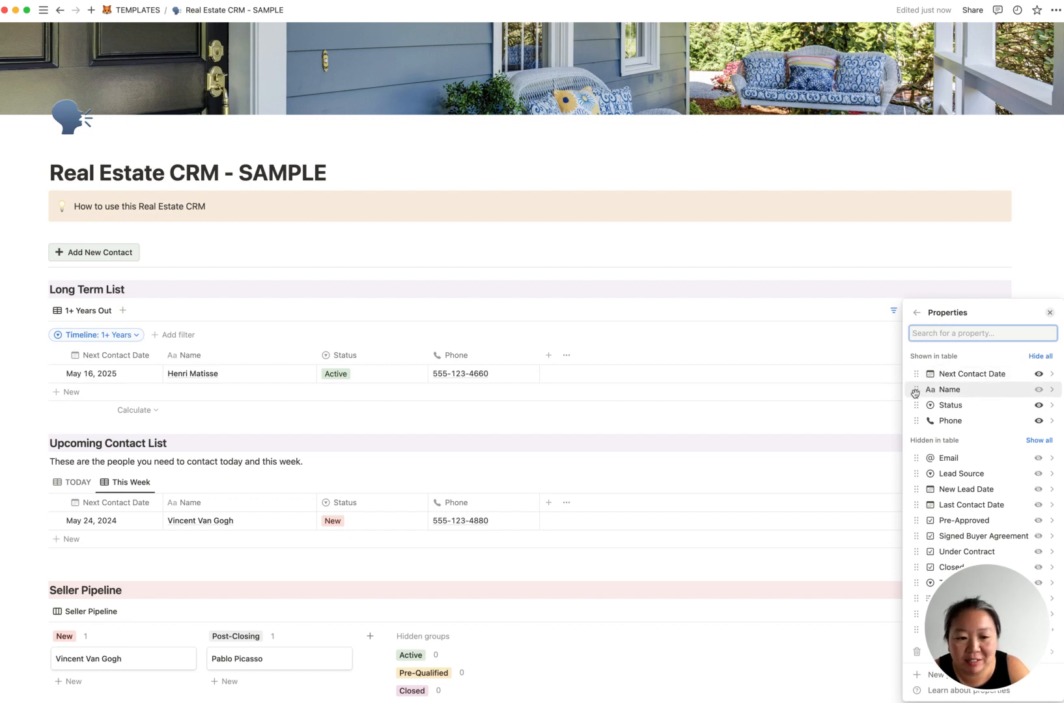
click(1039, 374)
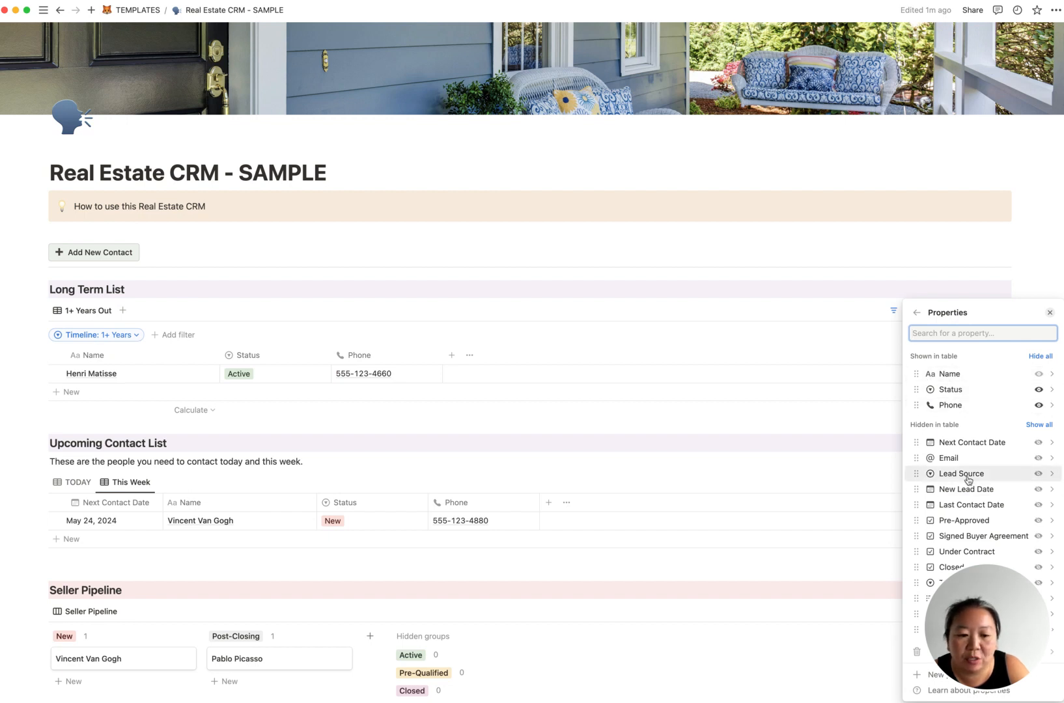
click(1039, 475)
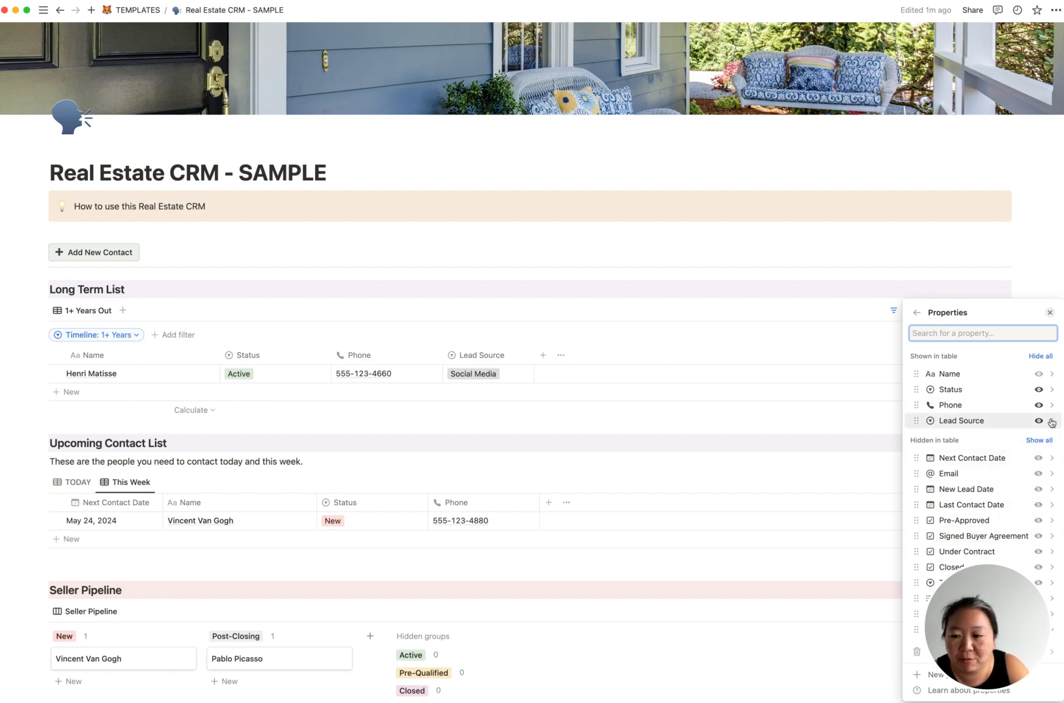
click(422, 350)
drag(488, 354, 275, 354)
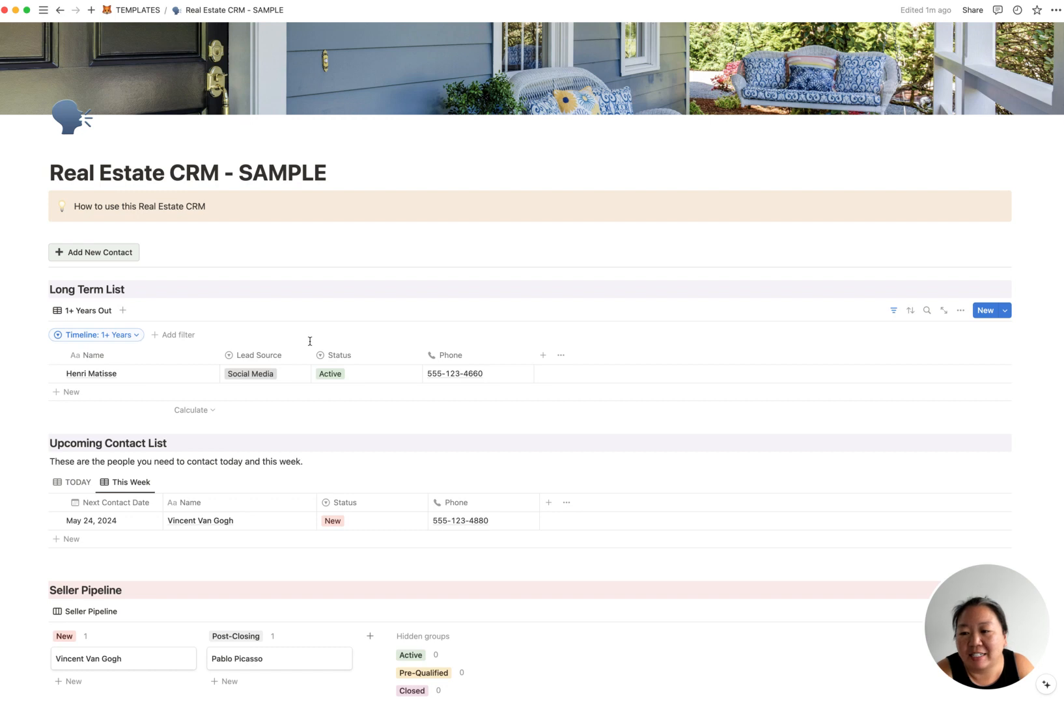
Open the Add New Contact button's configuration and review the options available for its Status property
scroll(460, 366, down, 1)
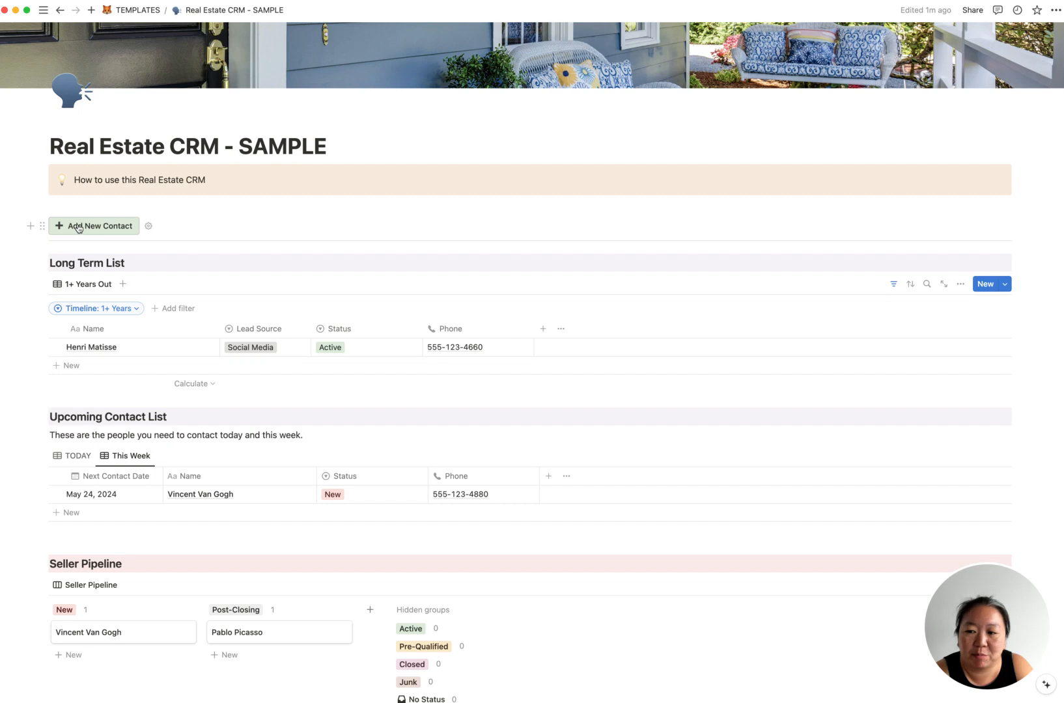
click(149, 228)
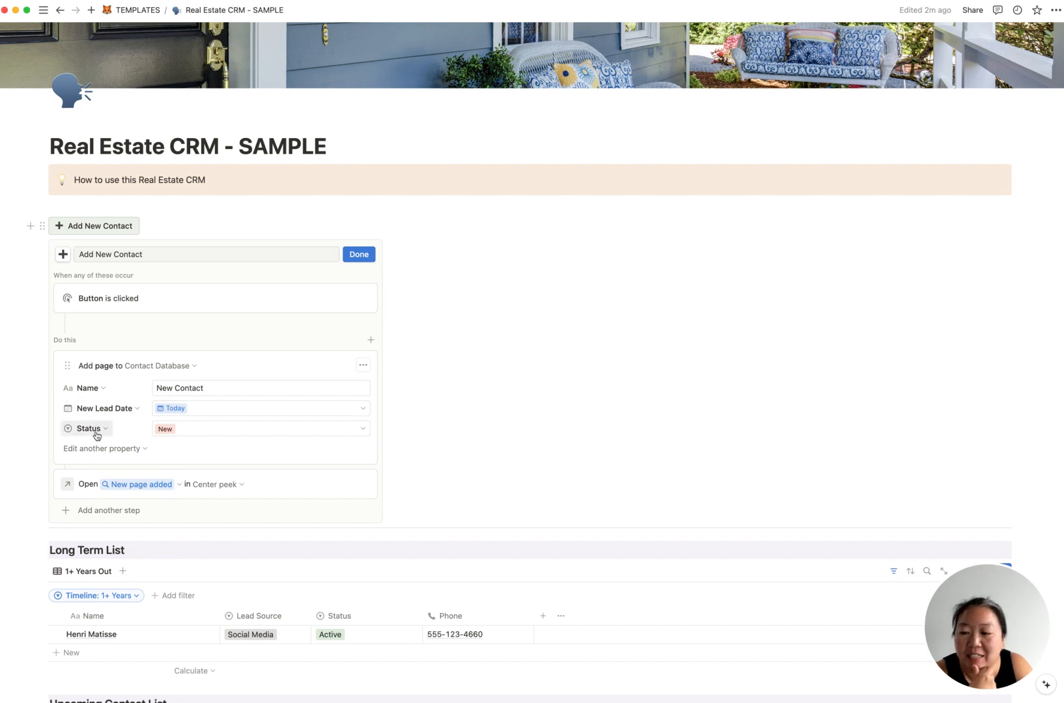
click(364, 430)
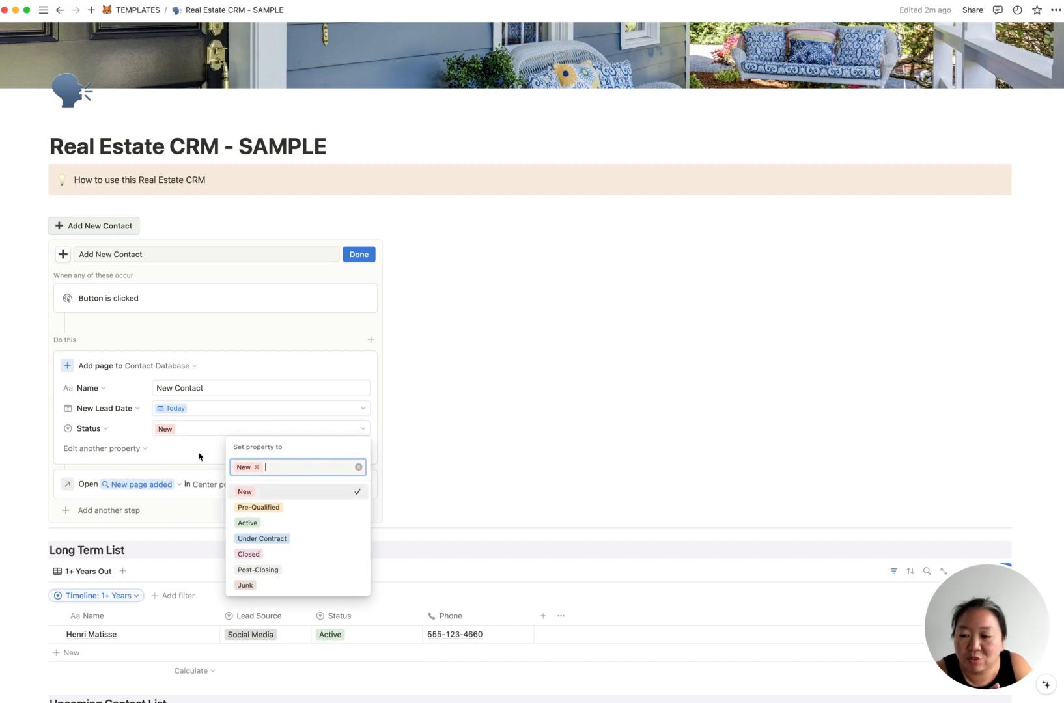
click(346, 368)
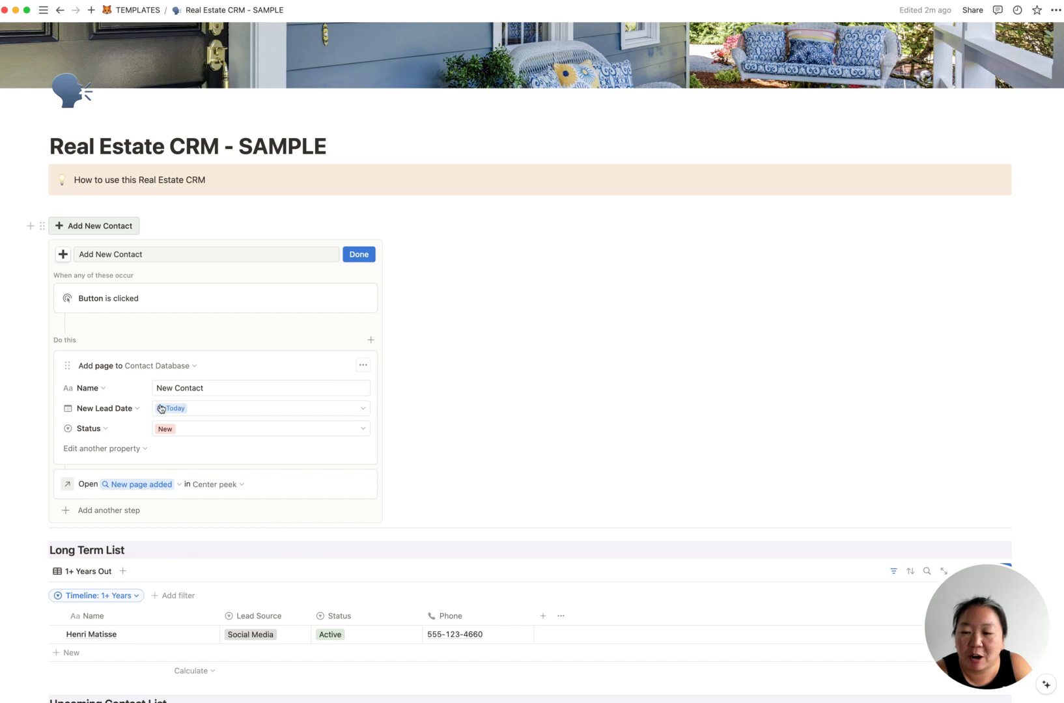
click(121, 451)
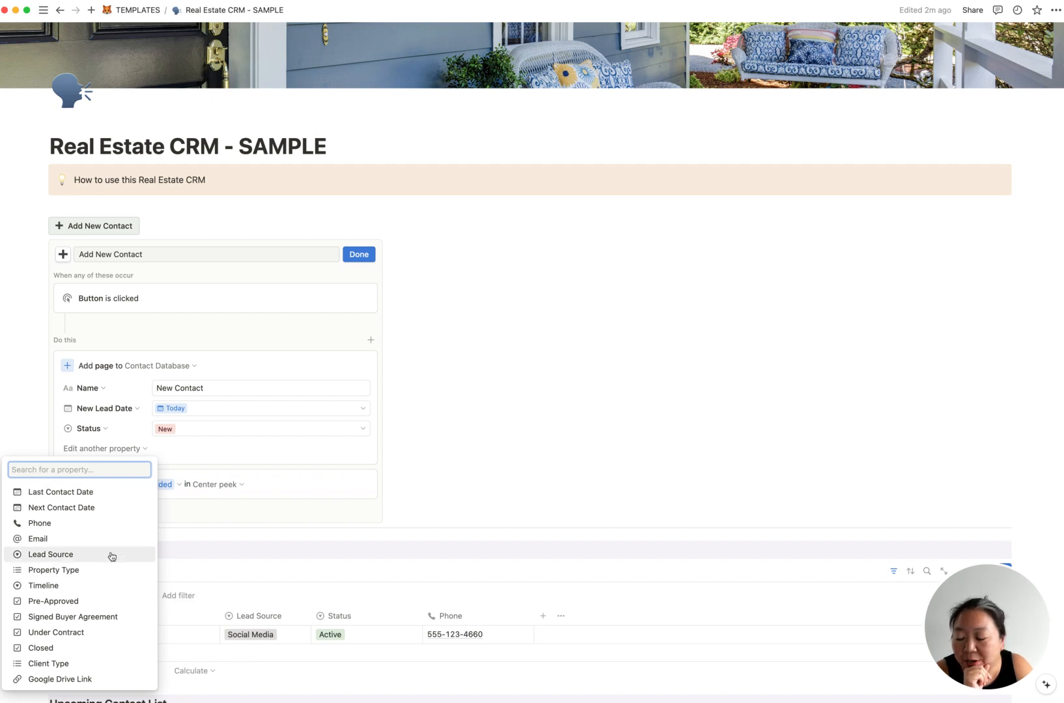
click(96, 508)
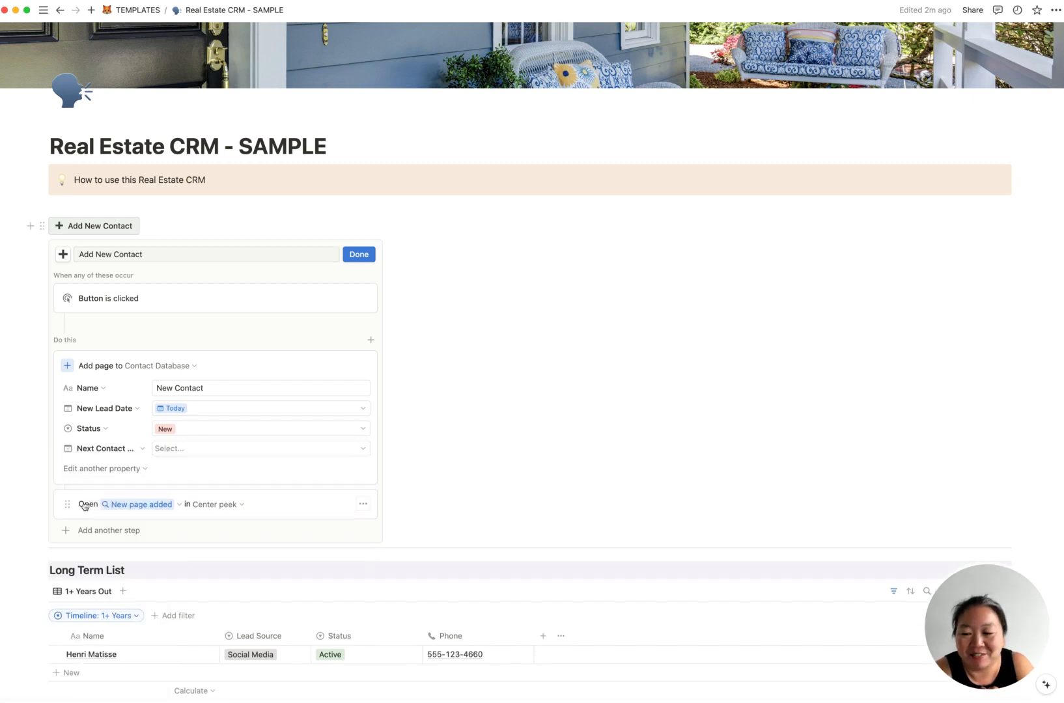
click(213, 454)
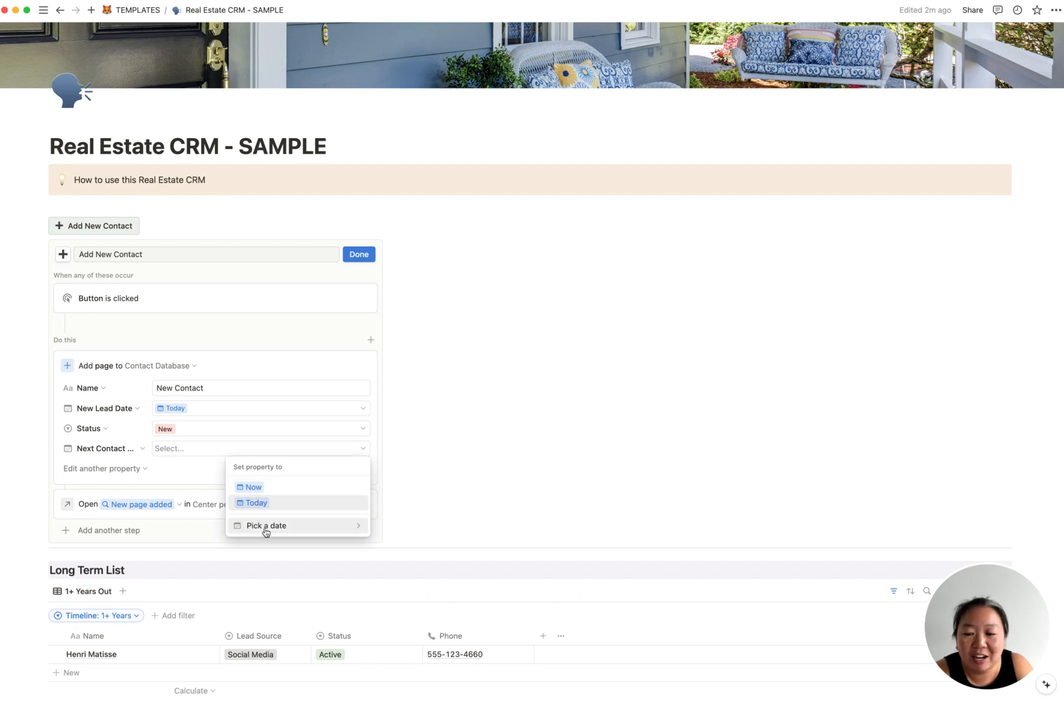
click(295, 532)
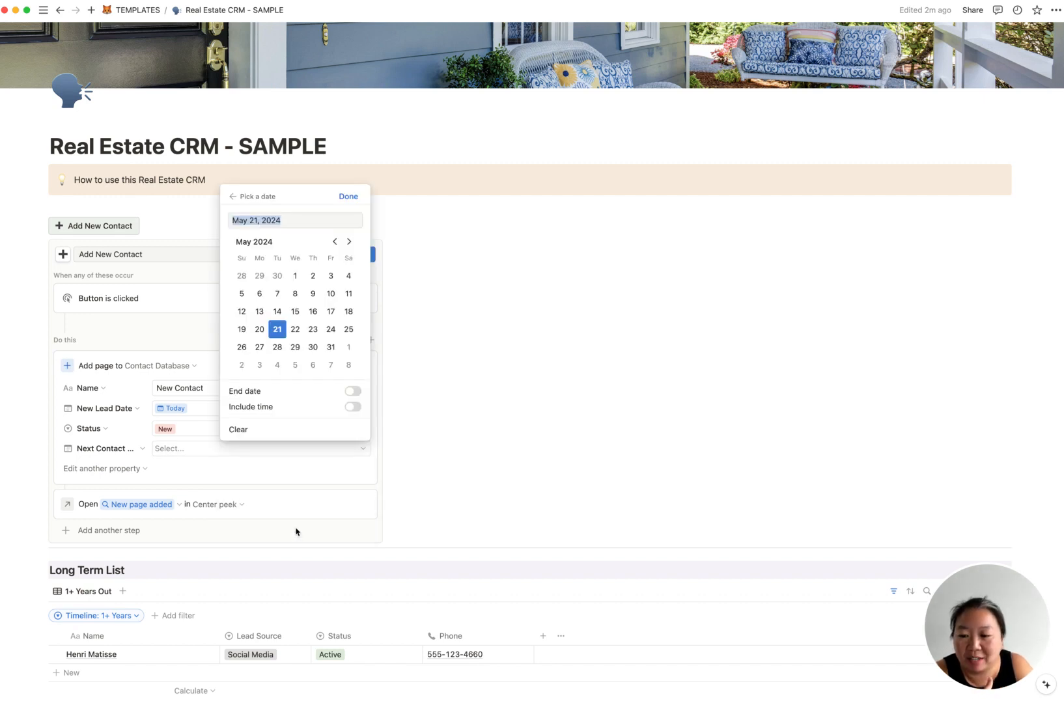
click(233, 201)
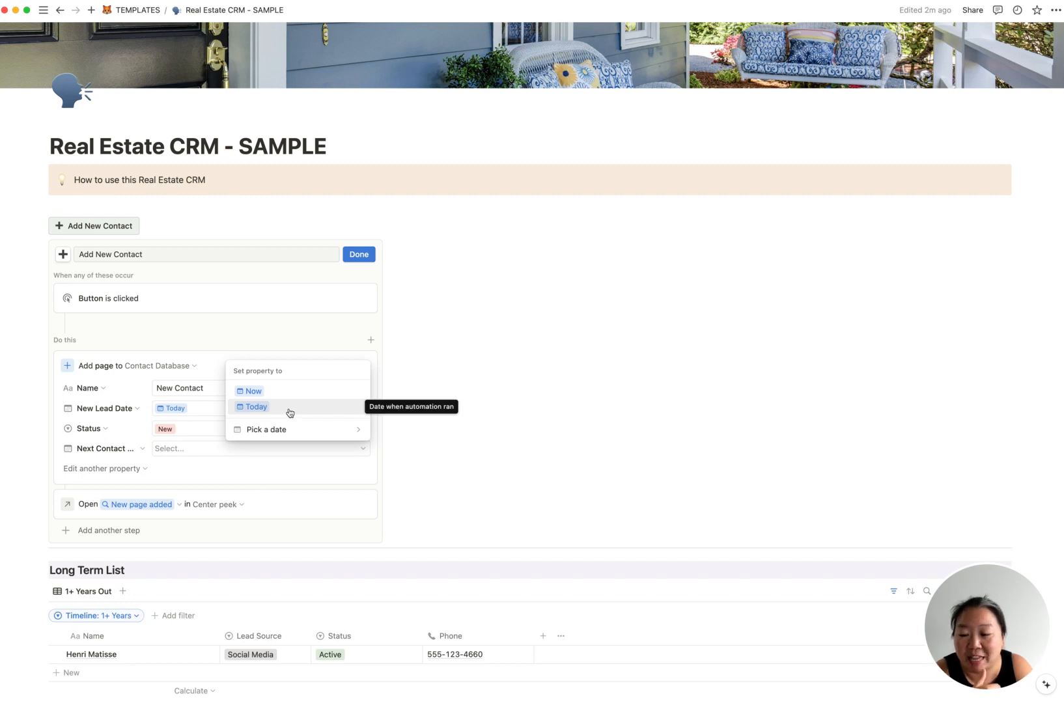
click(343, 483)
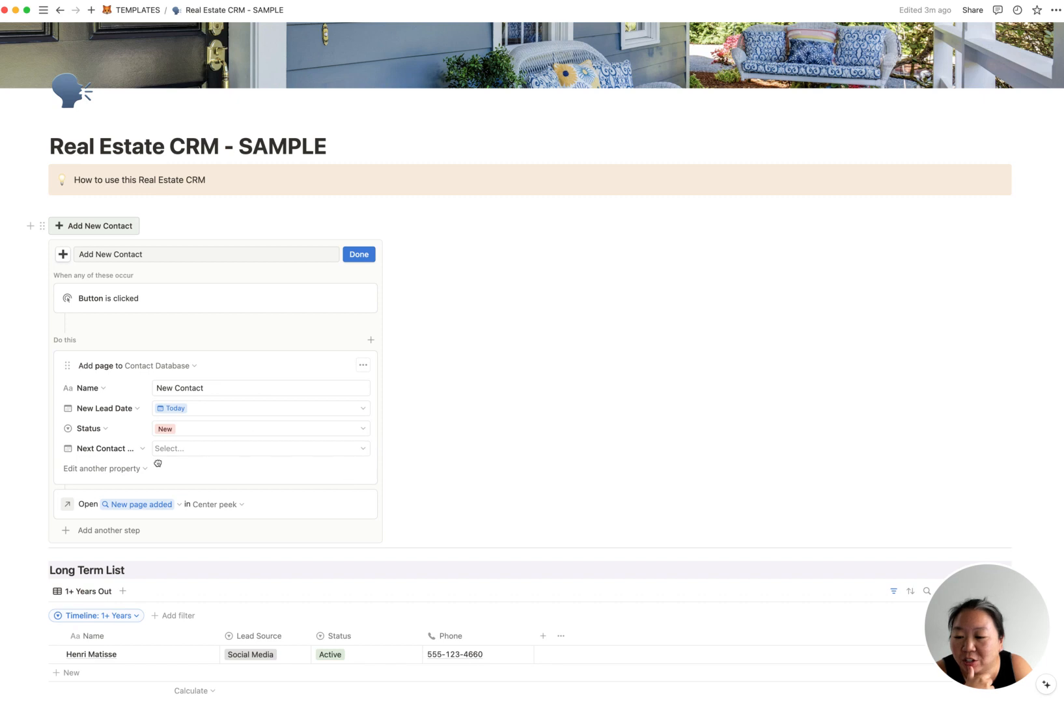
click(135, 449)
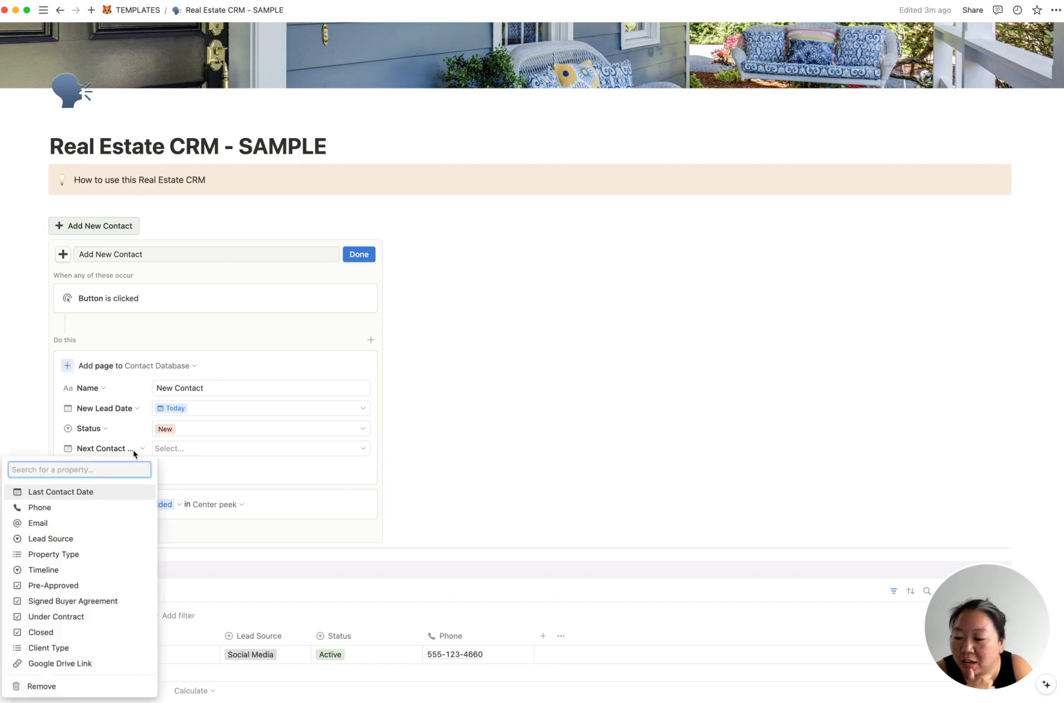
click(68, 690)
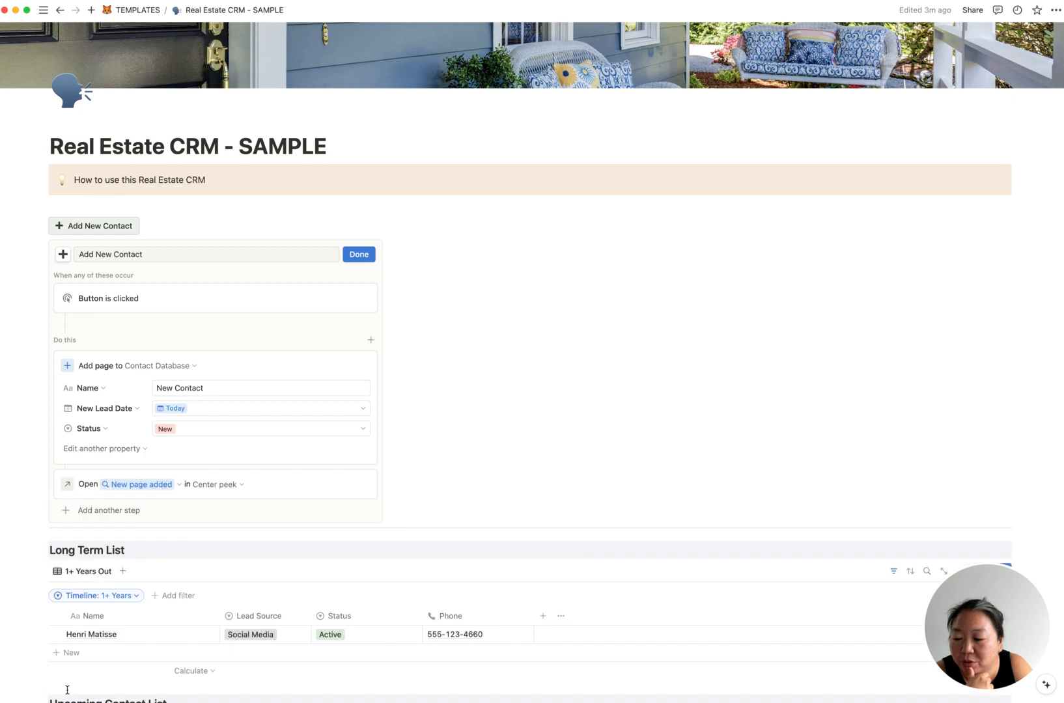
Review the other properties and additional step actions available for the Add New Contact button, and finish editing its configuration
click(121, 449)
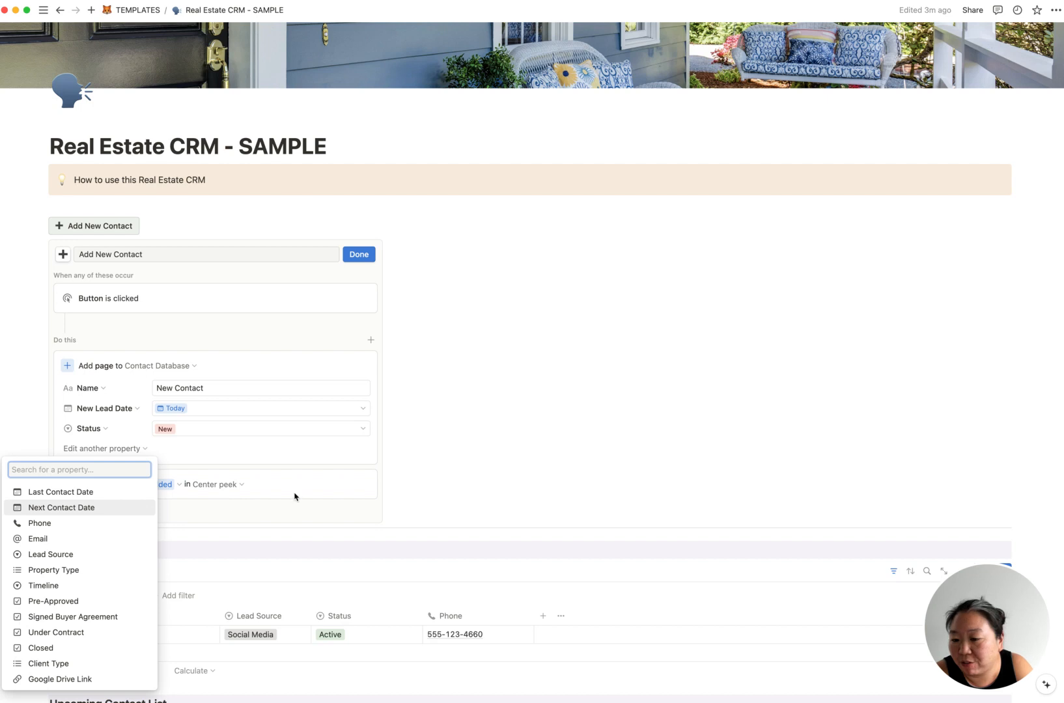
click(379, 470)
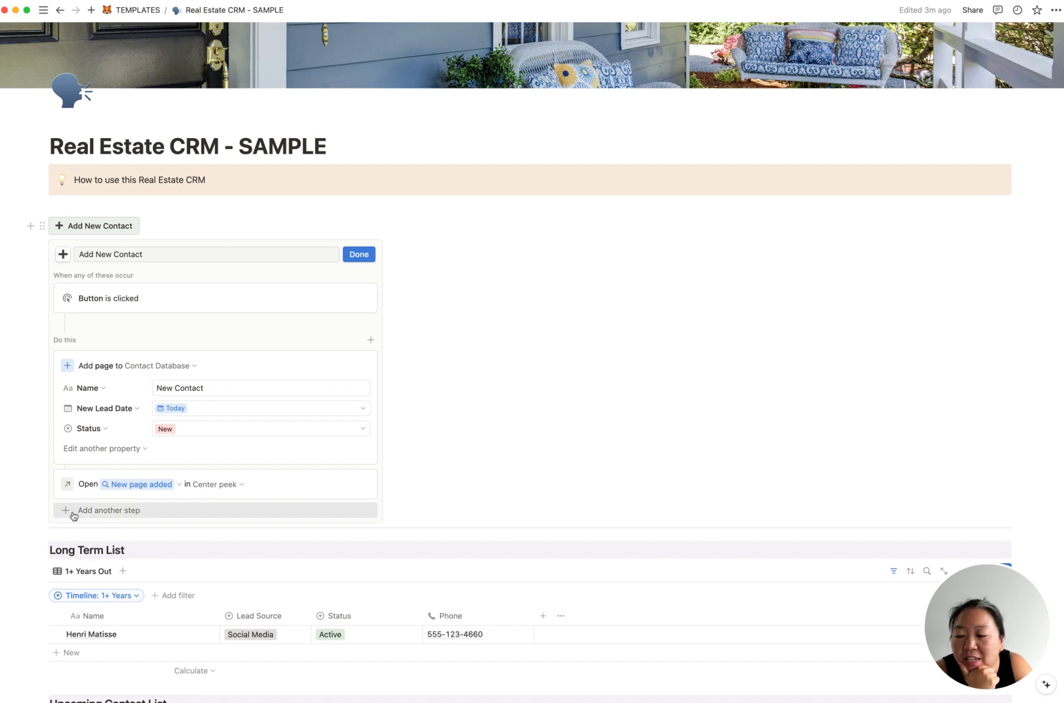
click(95, 513)
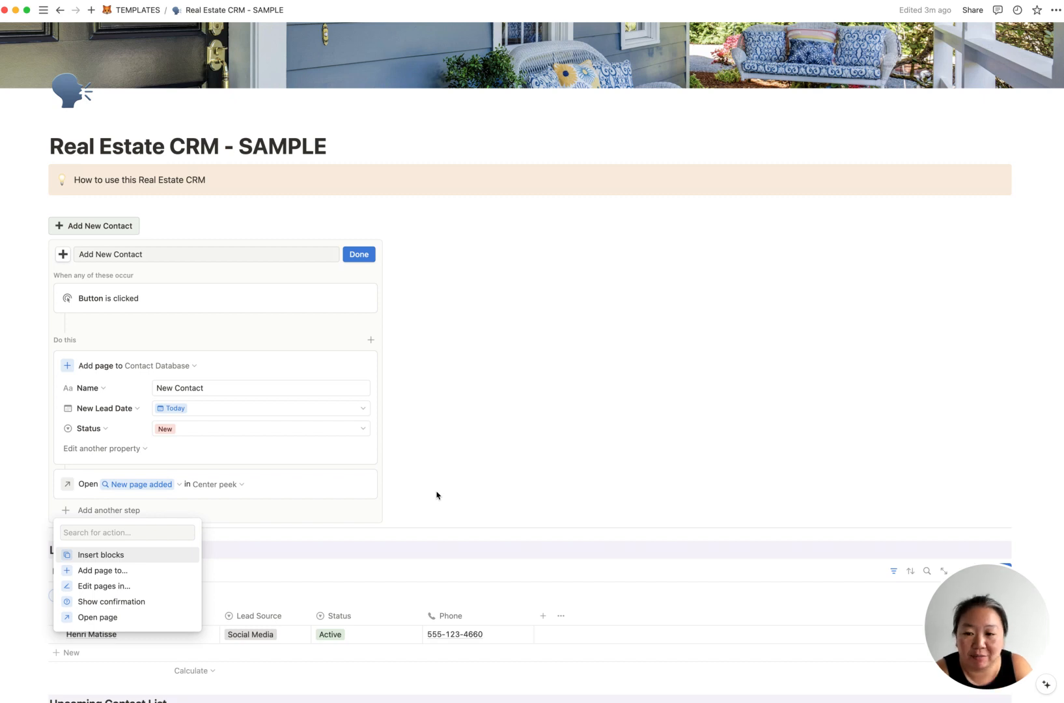
click(437, 450)
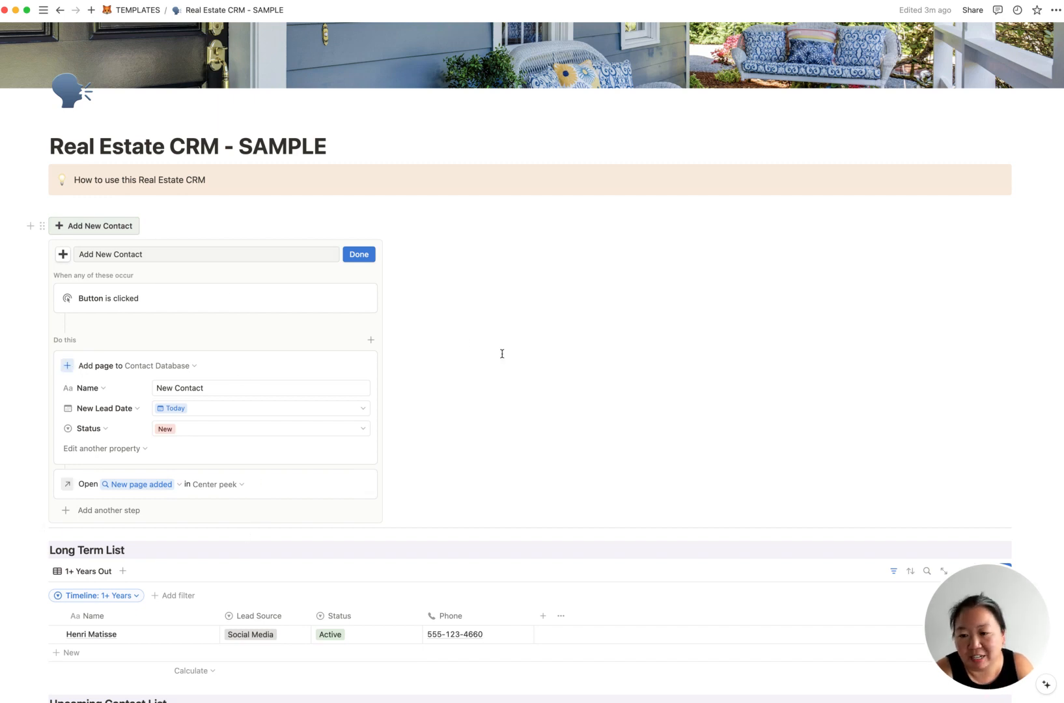
click(355, 254)
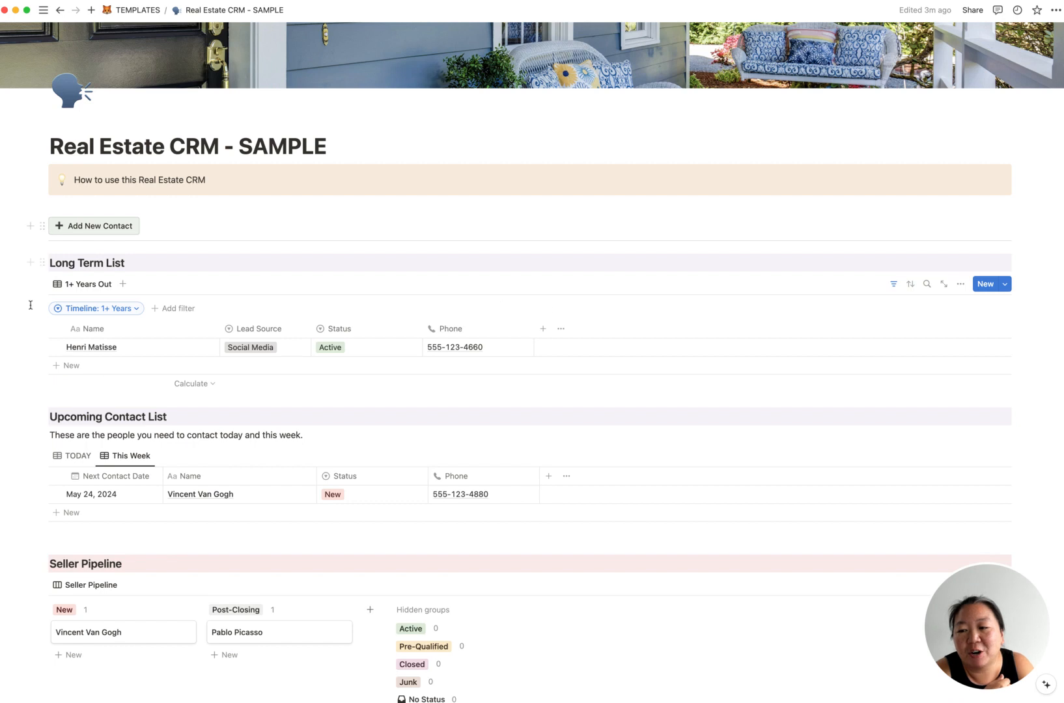